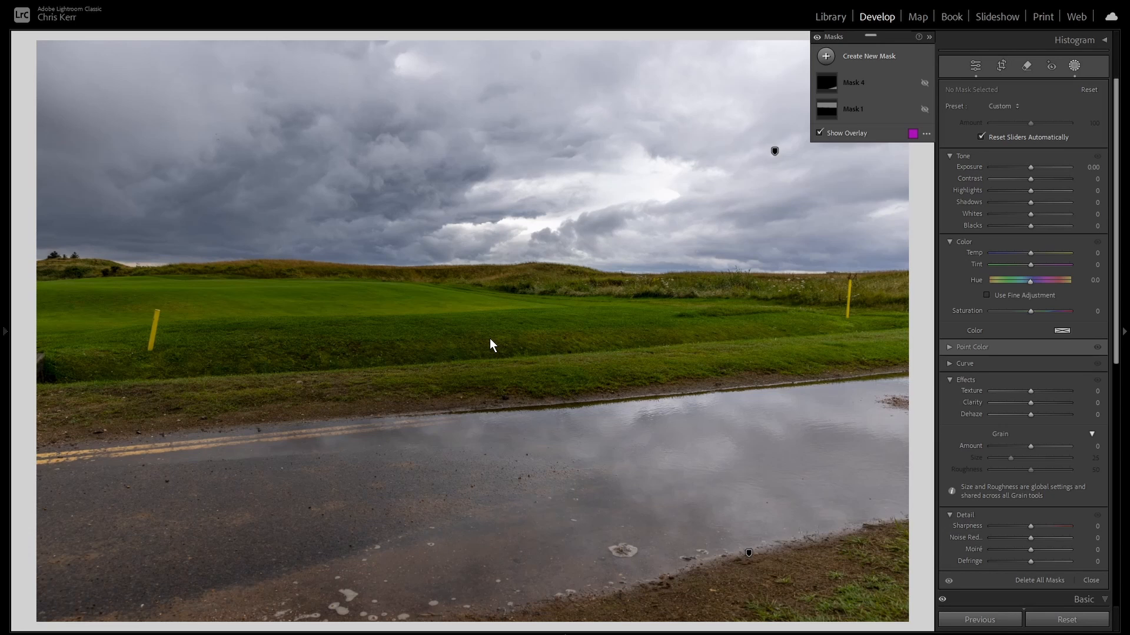
Compare the flooded-road photo with its unedited version and turn Mask 1 for the sky back on
key("backslash")
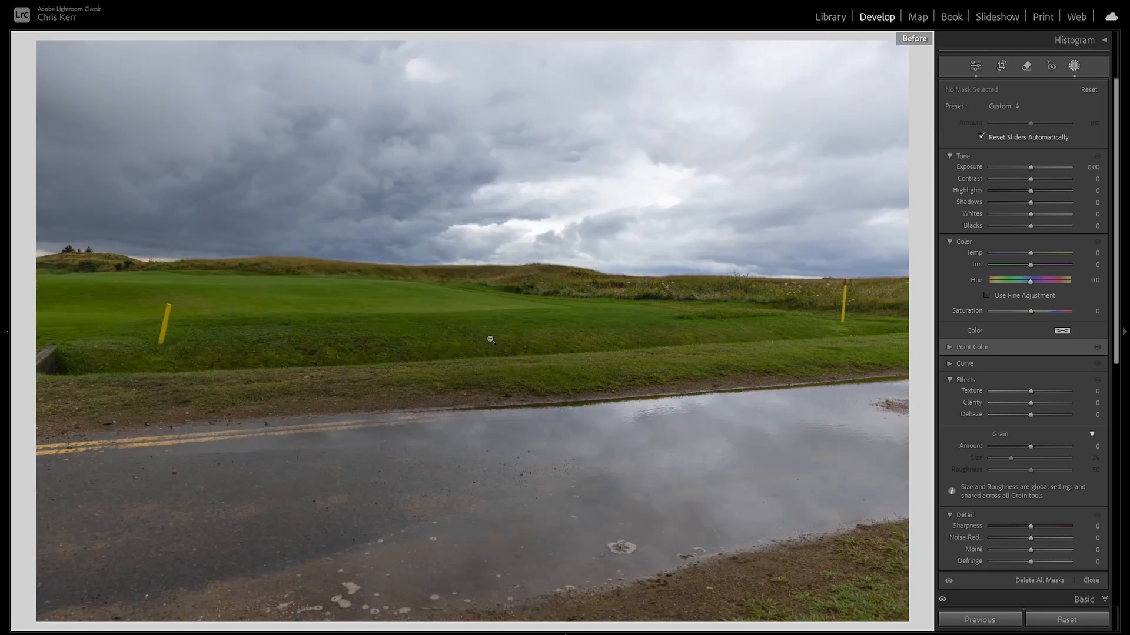
key("backslash")
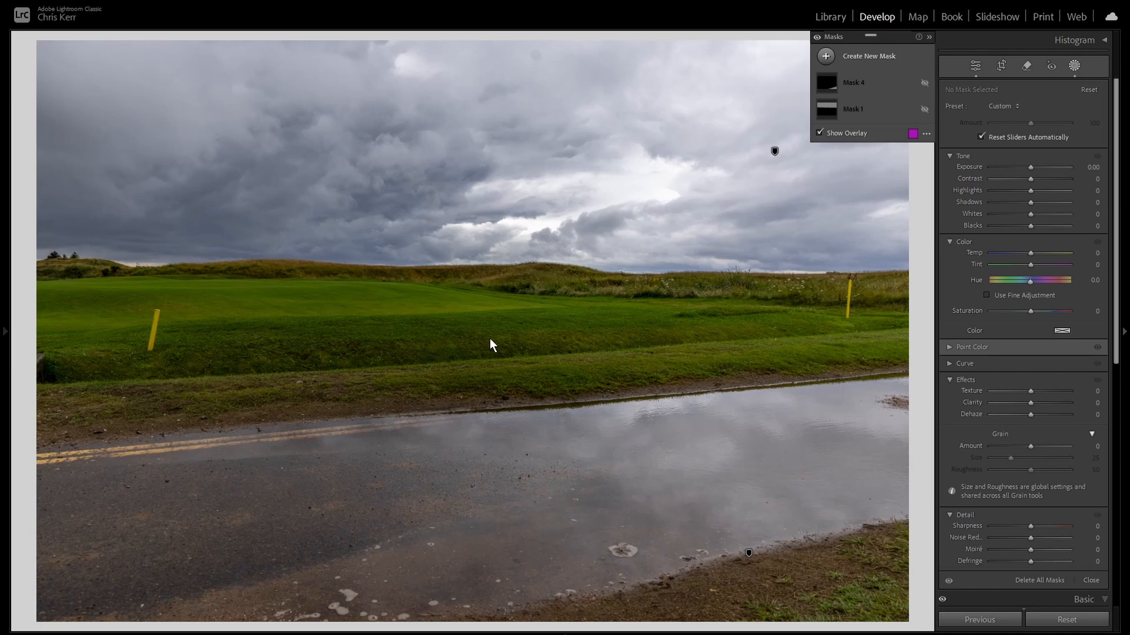
left_click(924, 109)
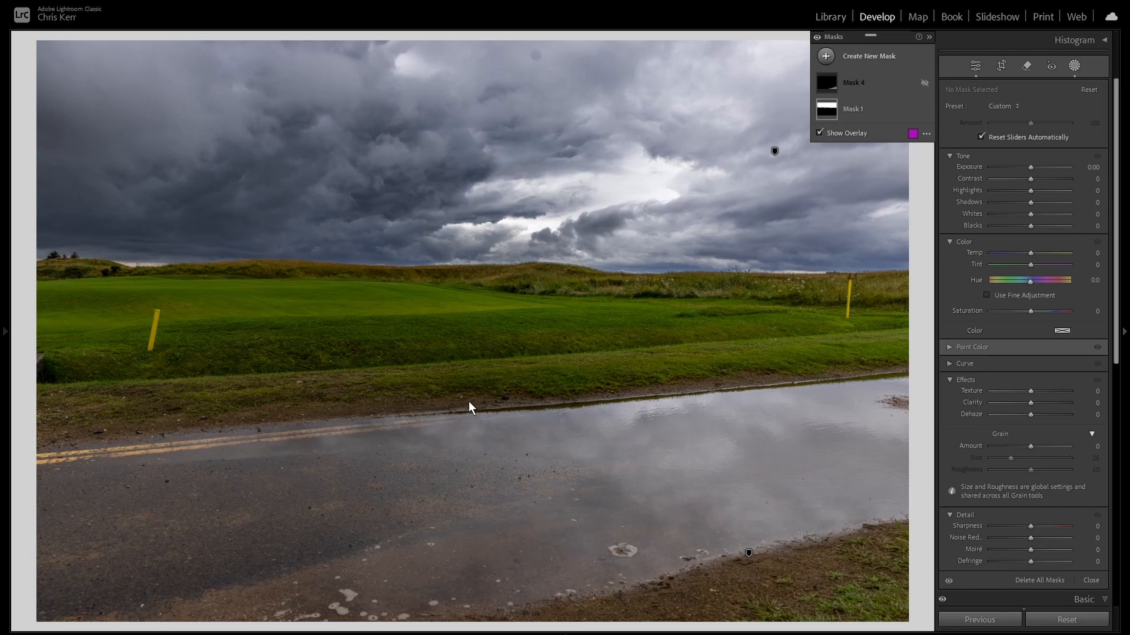
Rotate the photo 180 degrees and create a new Select Sky mask on it
key("ctrl+bracketright")
key("ctrl+bracketright")
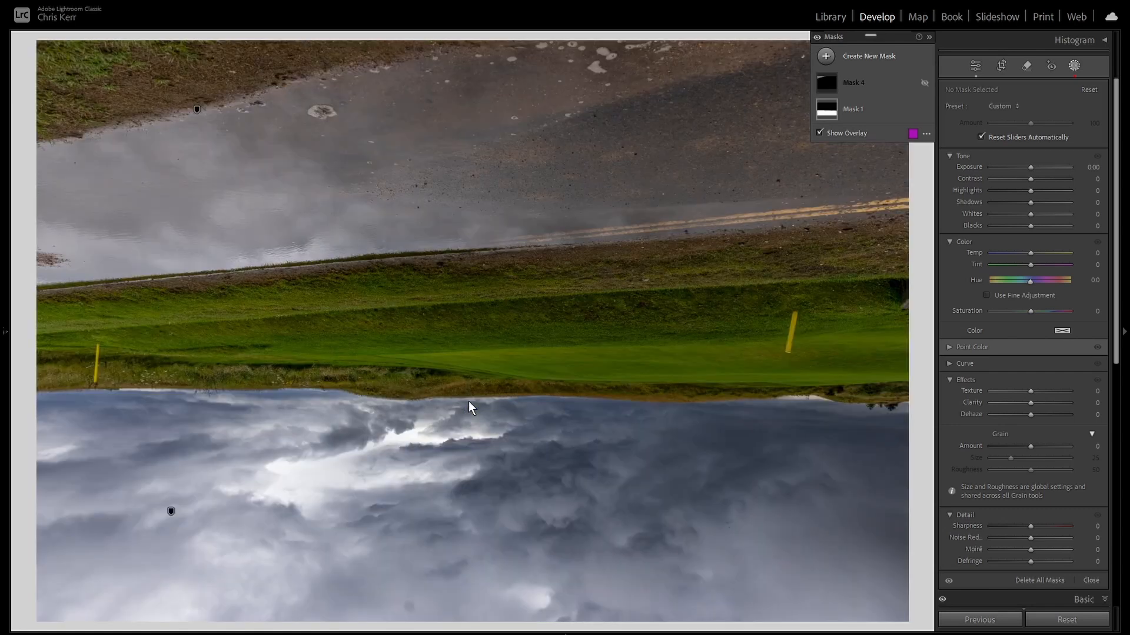
left_click(826, 56)
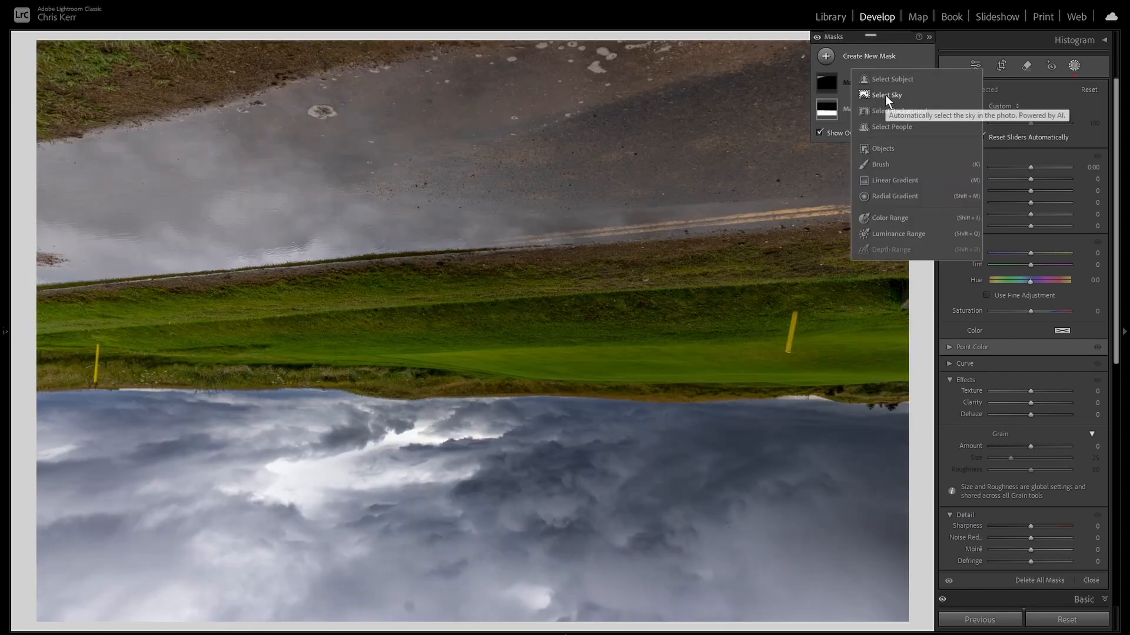
left_click(885, 95)
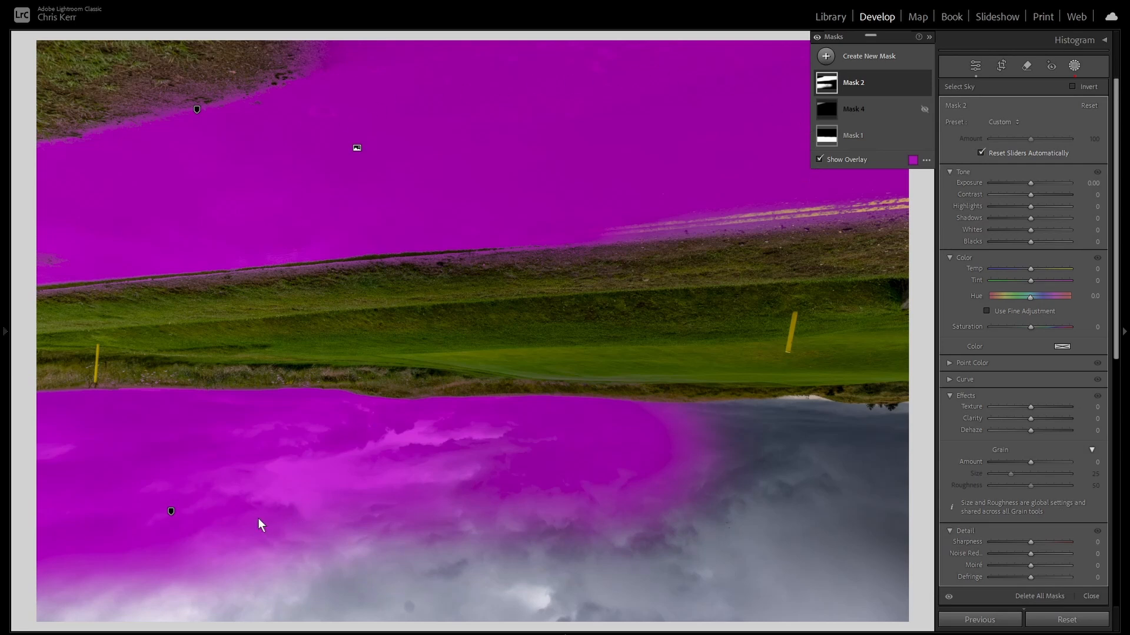
Subtract a linear gradient along the horizon from Mask 2 to exclude the real sky, and rotate the photo back upright
left_click(887, 83)
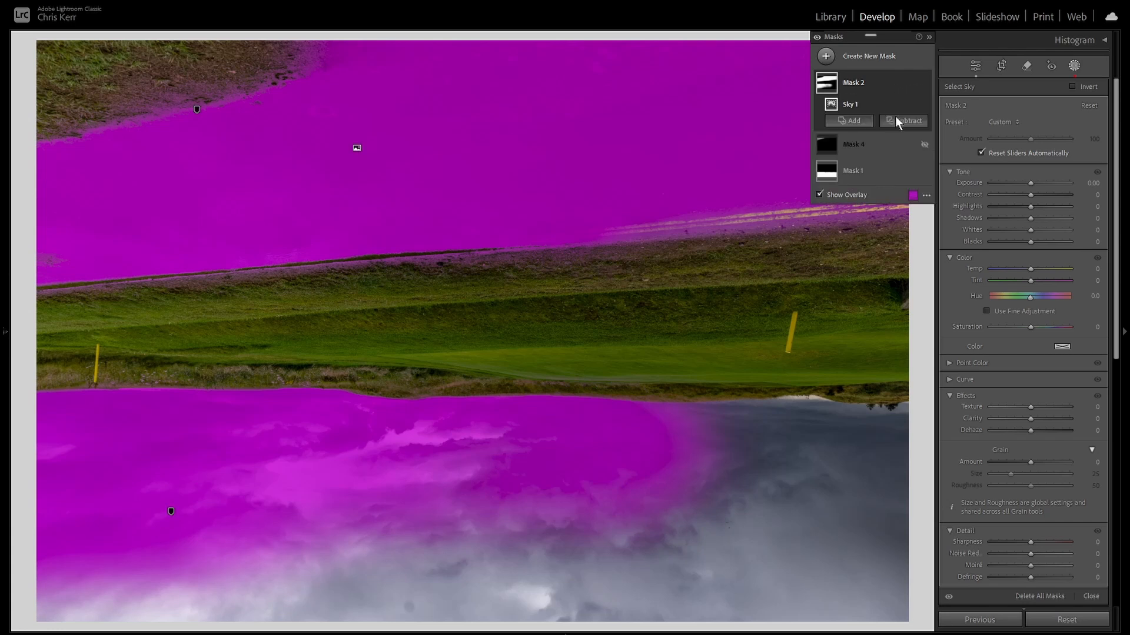
left_click(897, 120)
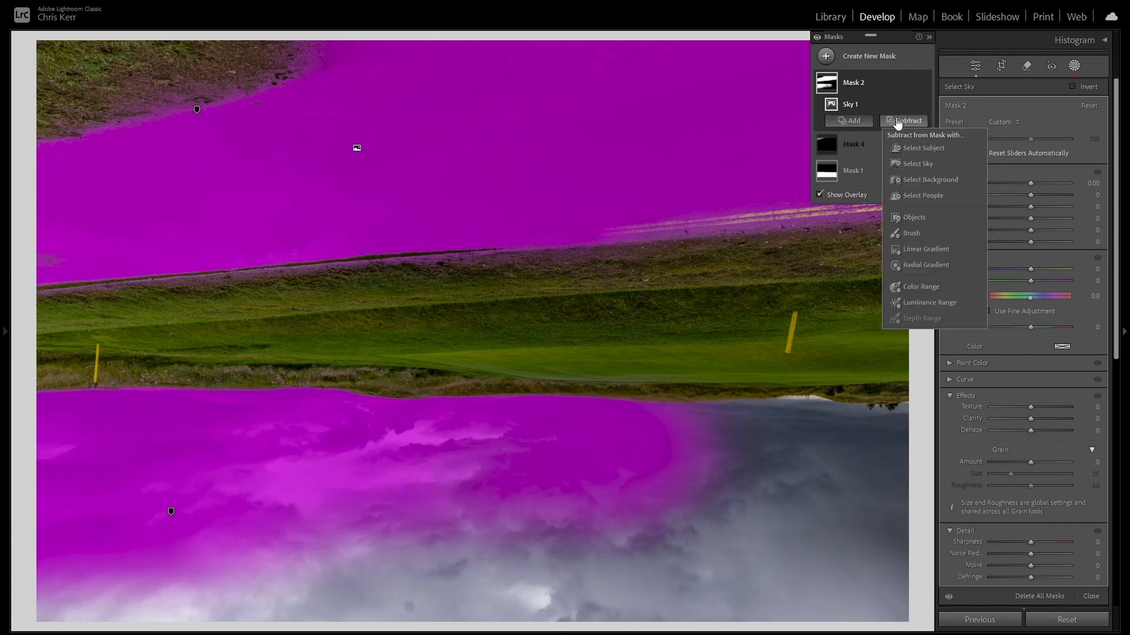
left_click(912, 251)
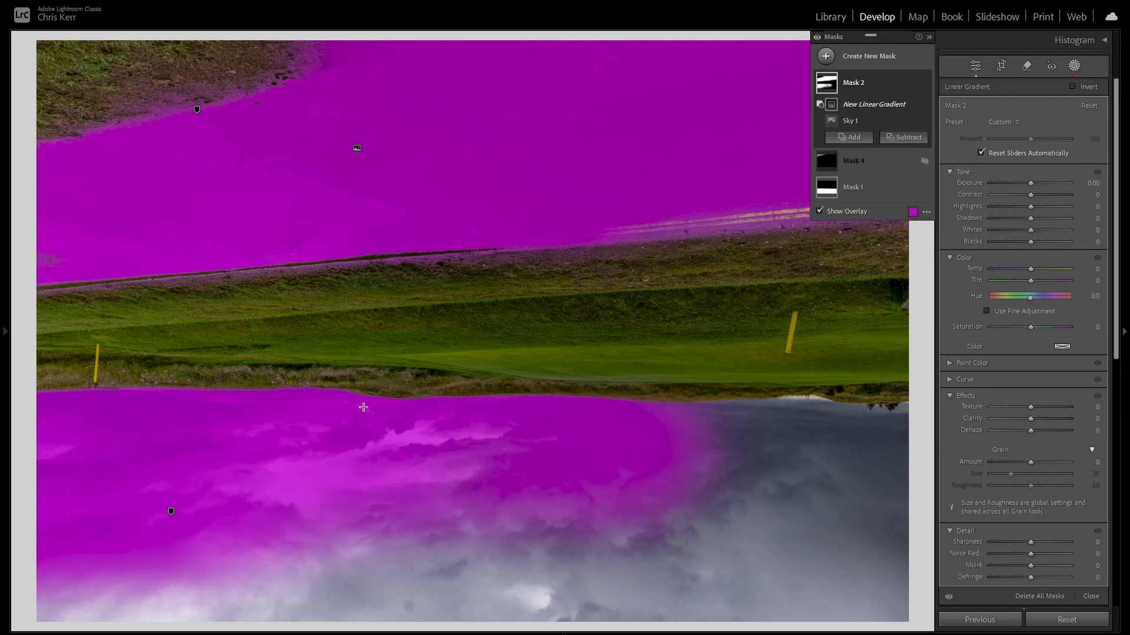
left_click_drag(363, 392, 364, 369)
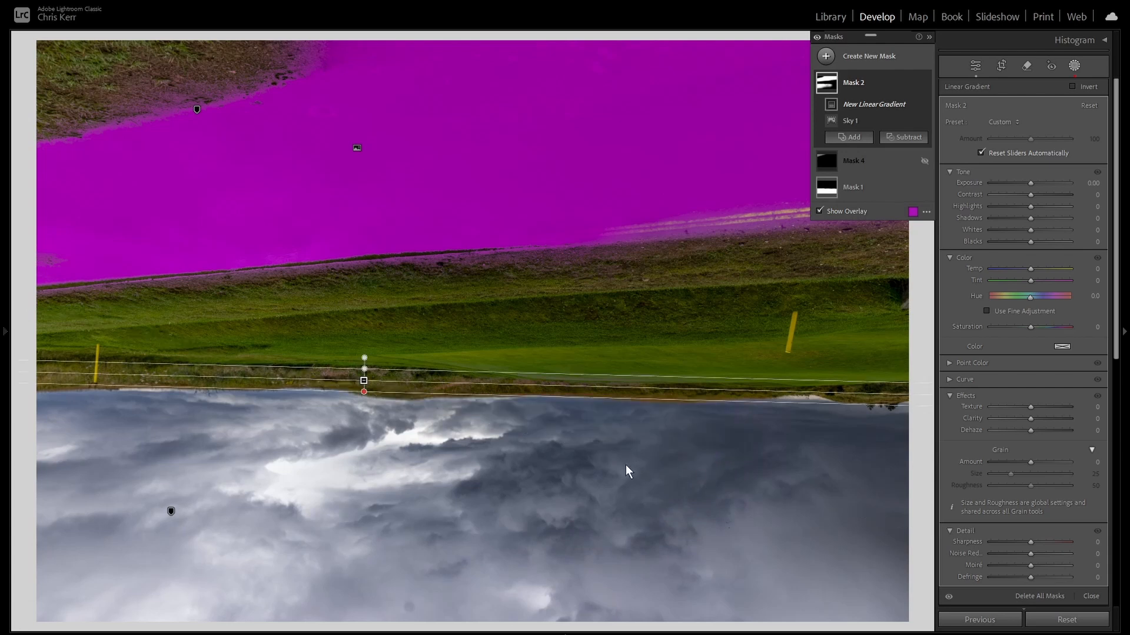
left_click_drag(364, 381, 365, 372)
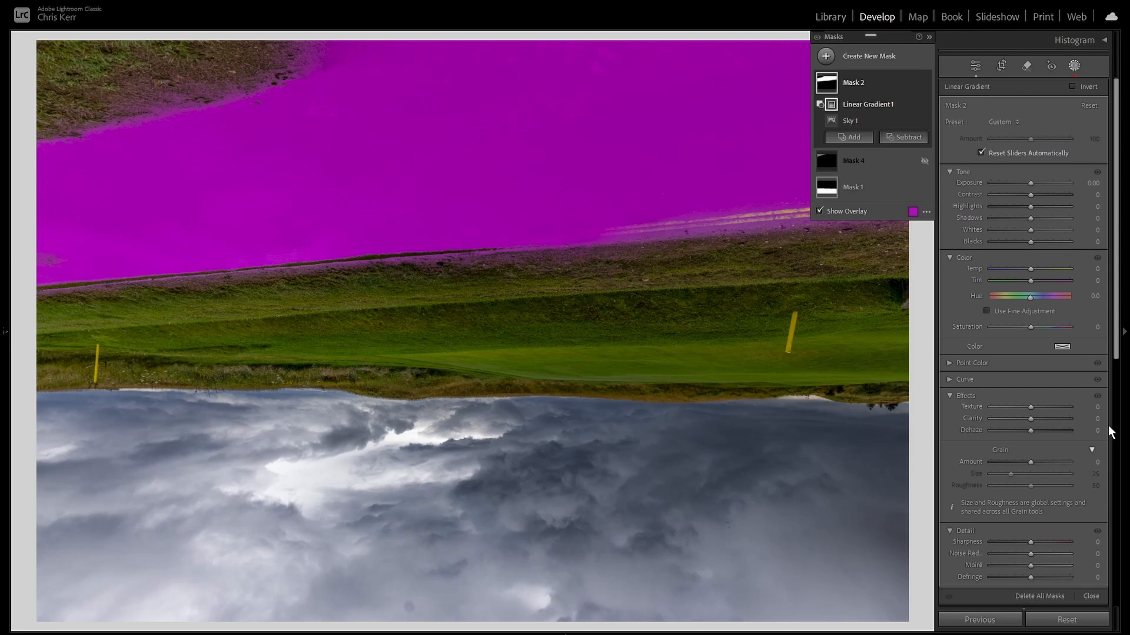
key("ctrl+bracketright")
key("ctrl+bracketleft")
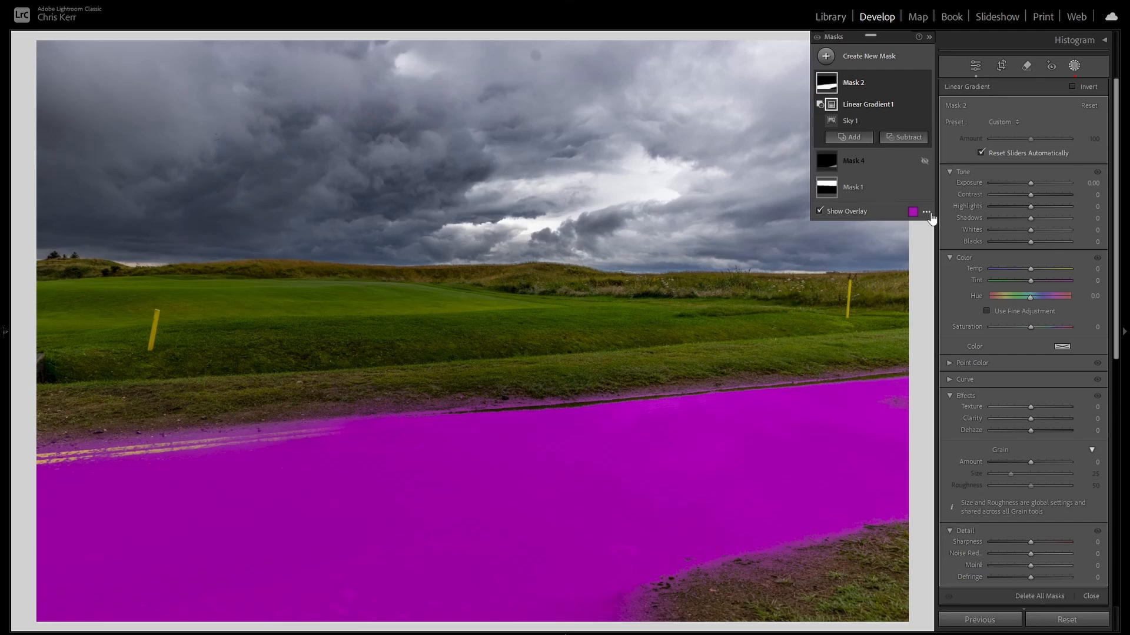
Set Mask 2 to exposure -0.33, highlights -70, shadows 44, temp -32 and dehaze 20
left_click(1093, 183)
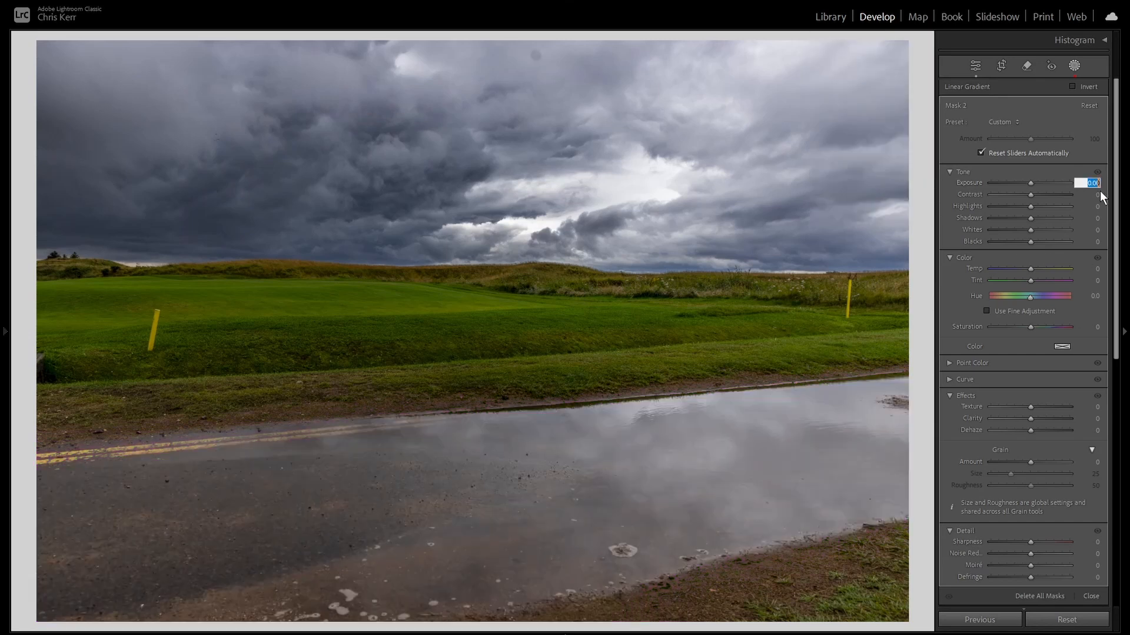
type("-0.33")
key("Return")
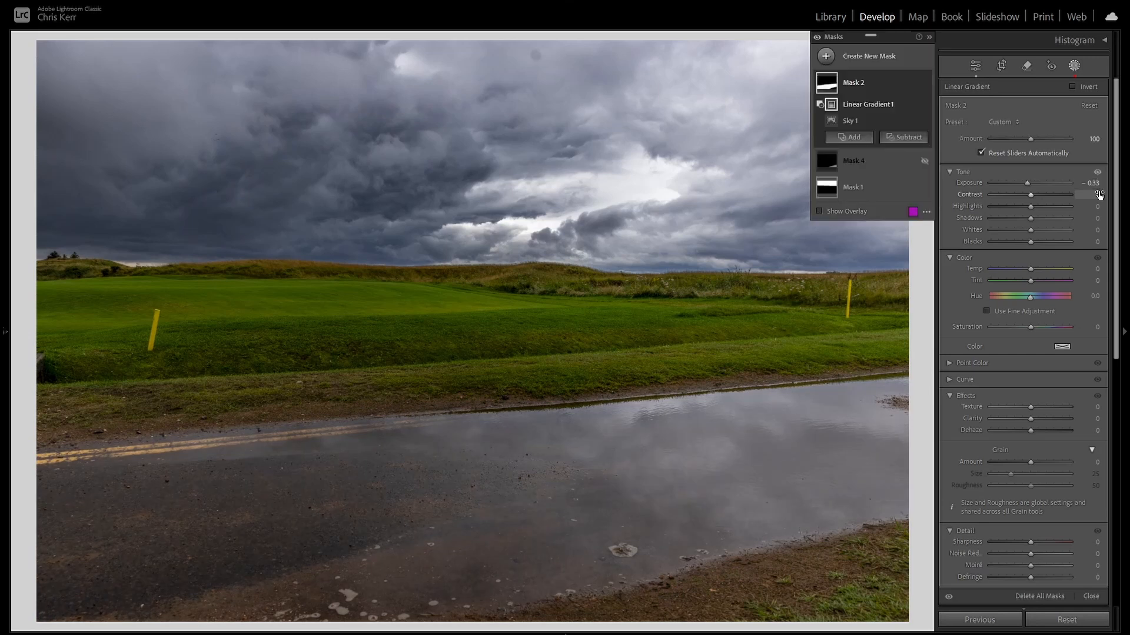
left_click_drag(1028, 206, 1049, 217)
left_click_drag(1030, 269, 1017, 268)
left_click_drag(1031, 430, 1039, 432)
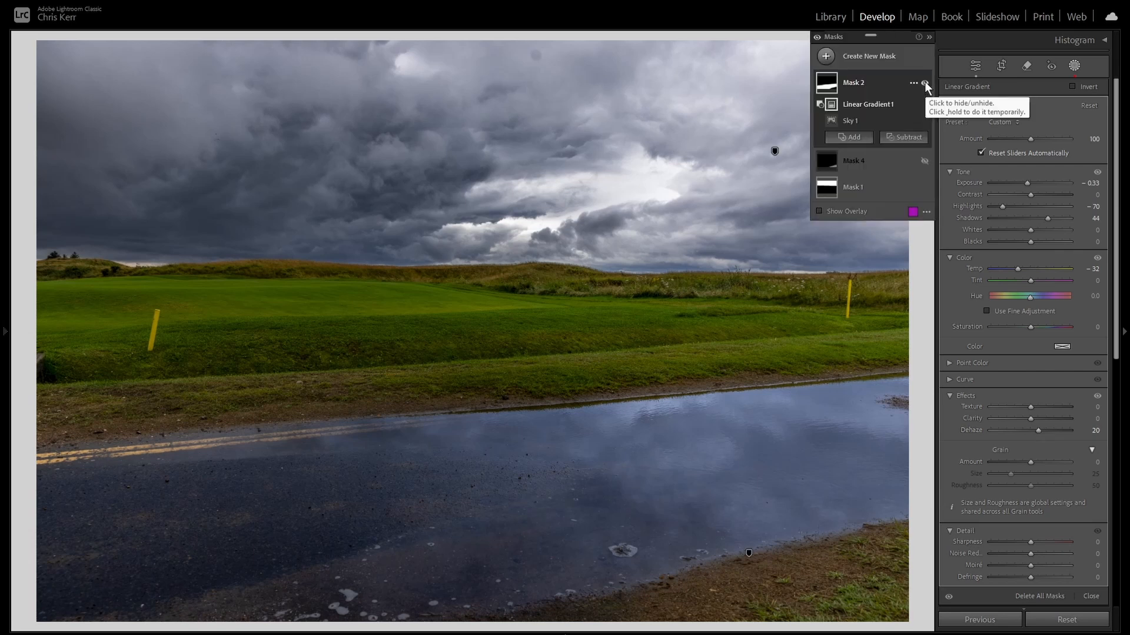
Compare the flooded road with Mask 2 hidden and shown, and view the unedited photo with the mask list collapsed
left_click(925, 83)
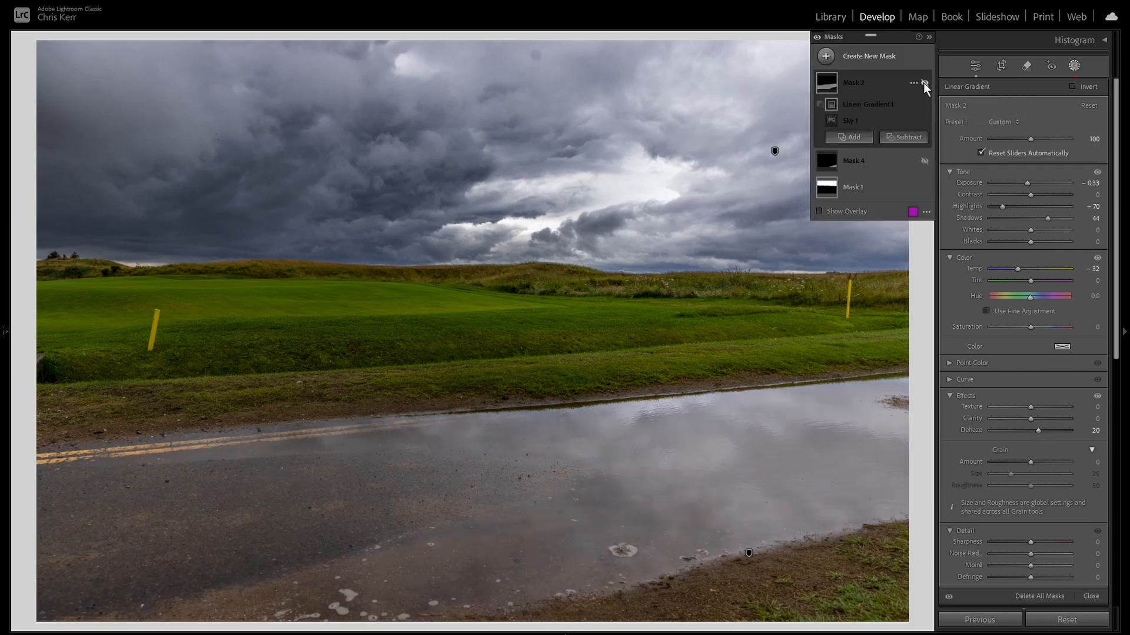
left_click(923, 83)
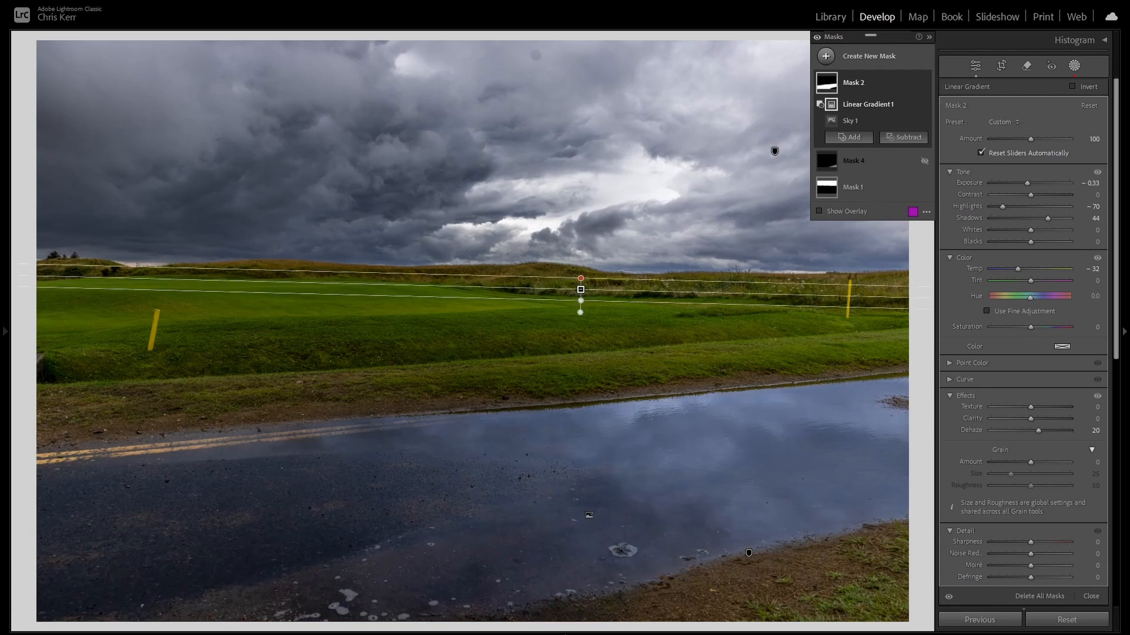
key("h")
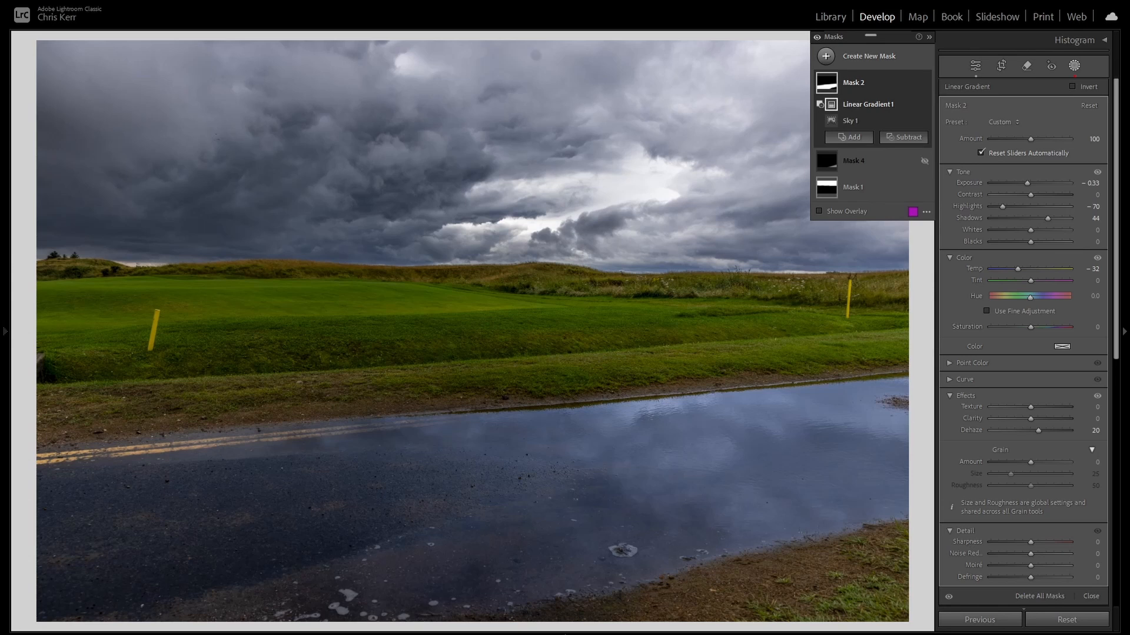
left_click(929, 36)
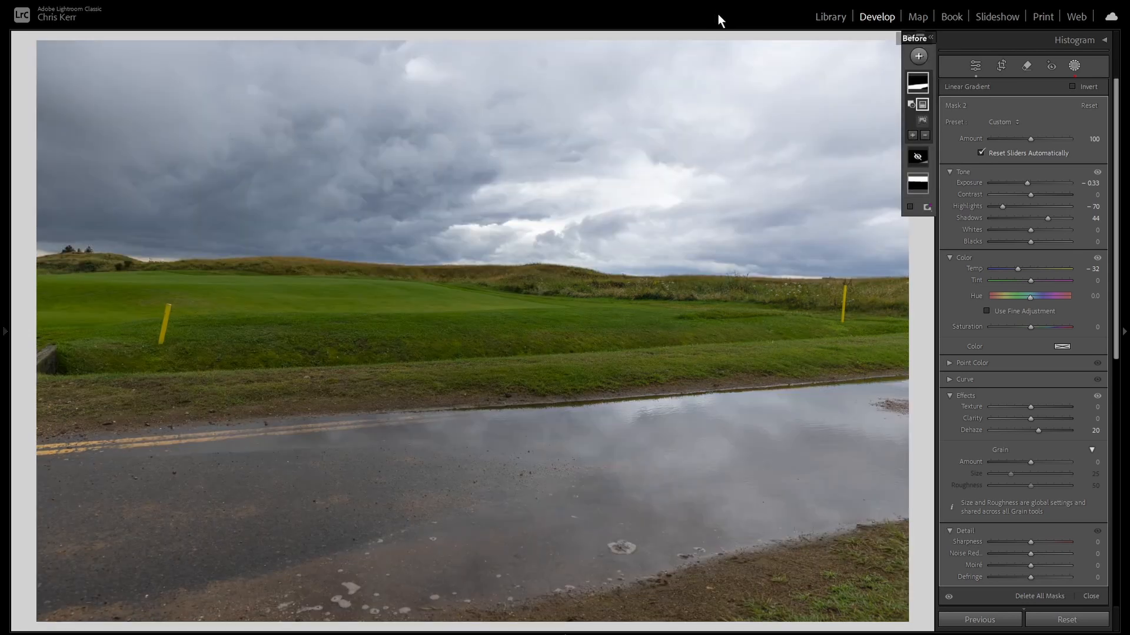
key("F7")
key("F7")
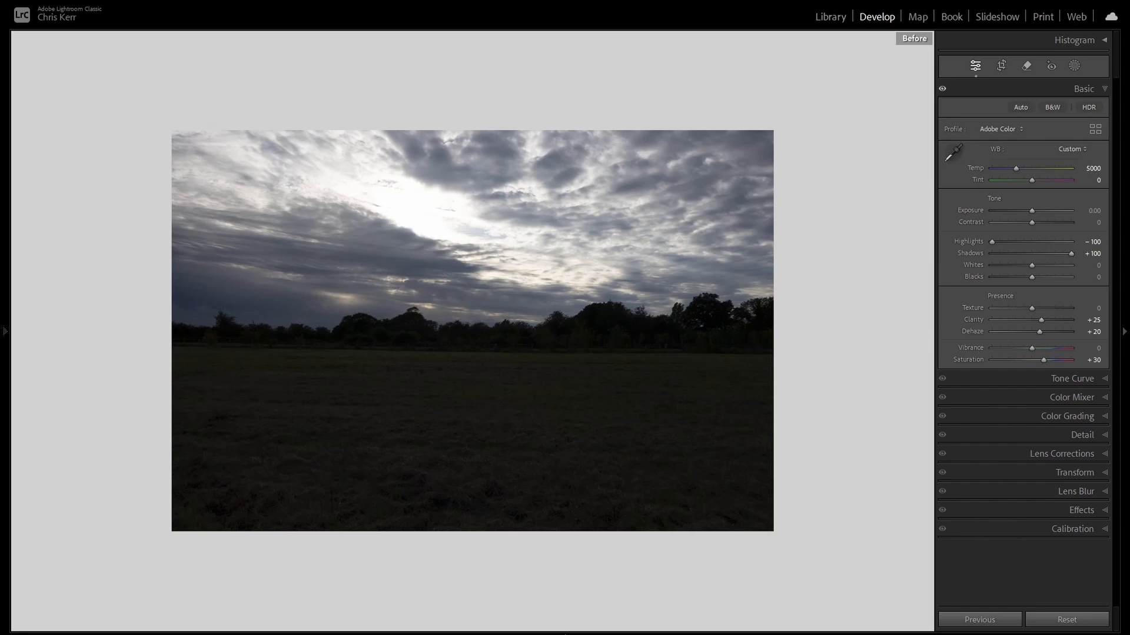
Reset the sunset field photo's settings and draw a short linear gradient mask just above the photo to cover the whole image
key("ctrl+shift+r")
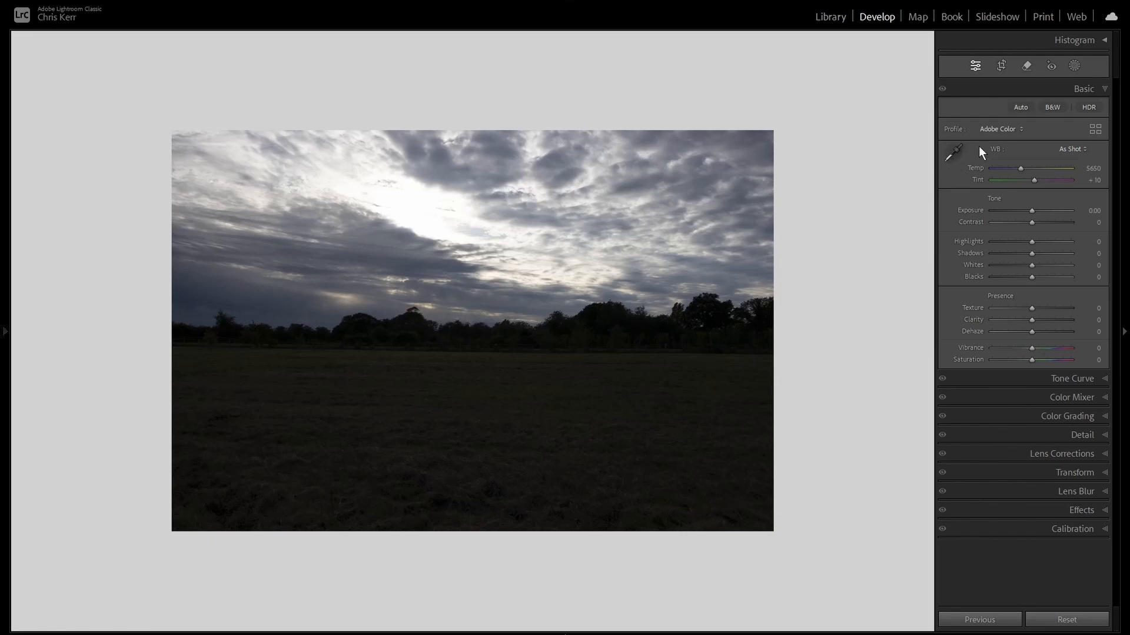
left_click(1077, 64)
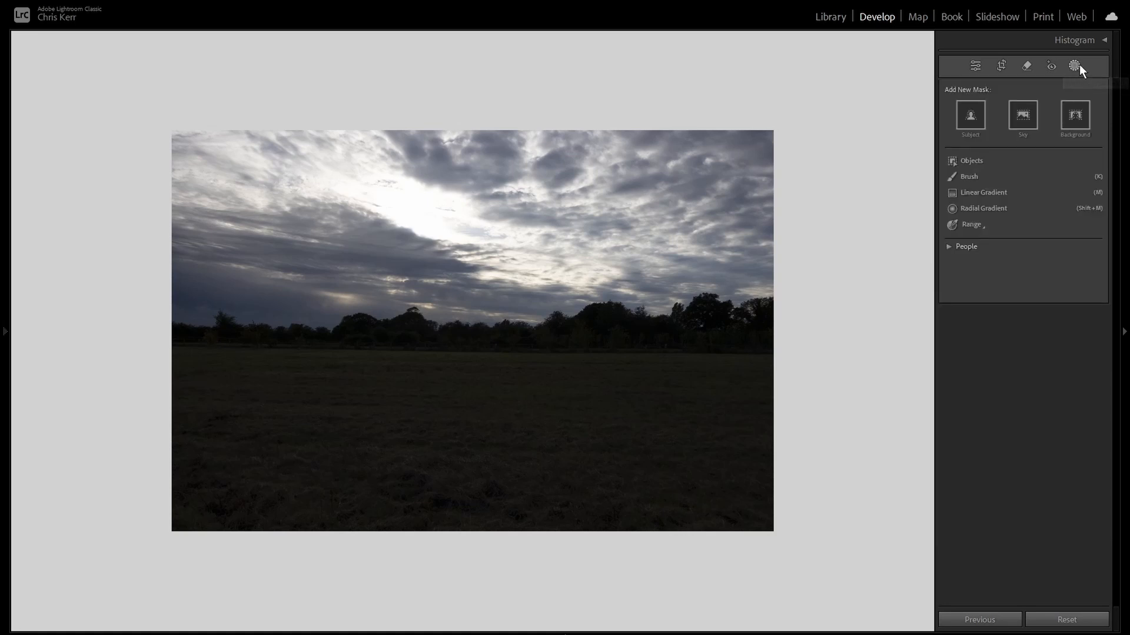
left_click(967, 194)
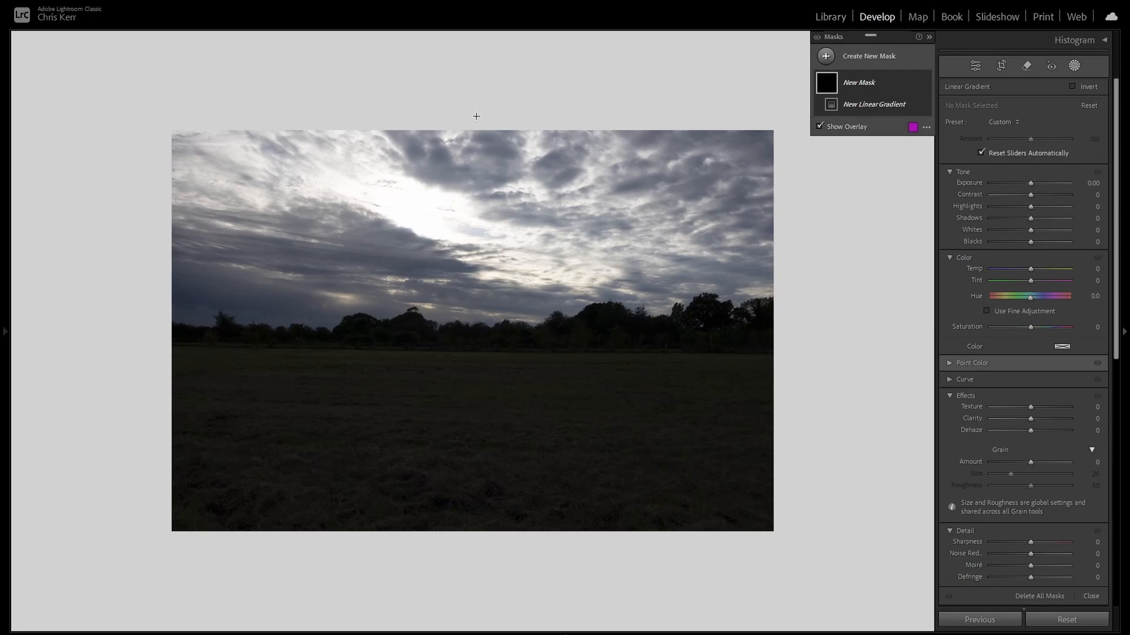
left_click_drag(476, 111, 475, 99)
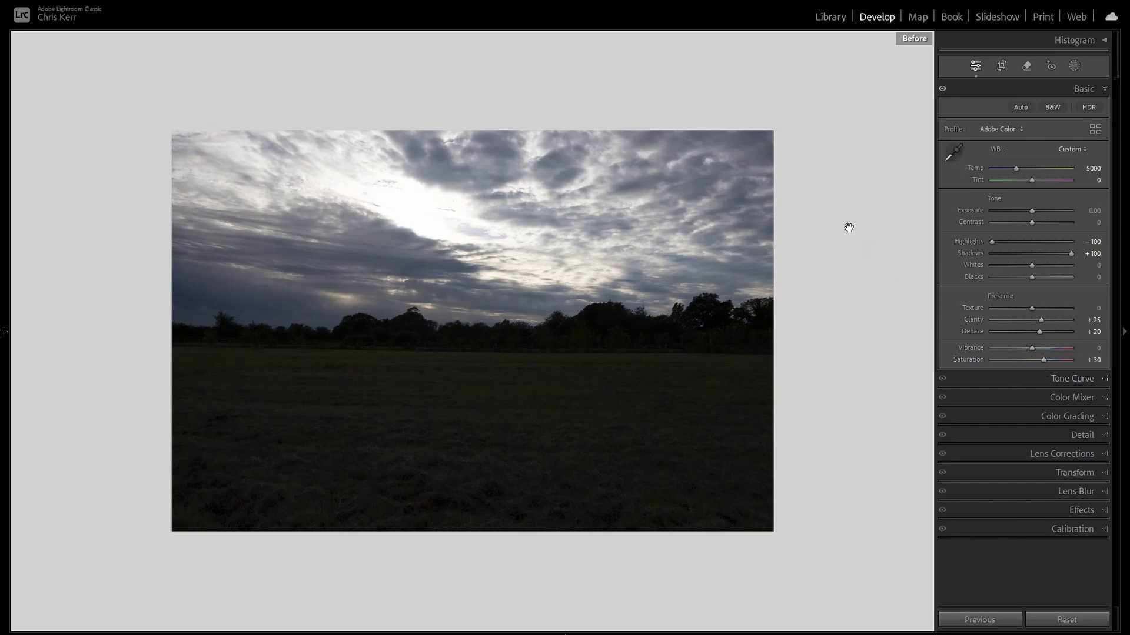
Turn on Mask 1 on the sunset photo and check its coverage with the mask overlay
key("backslash")
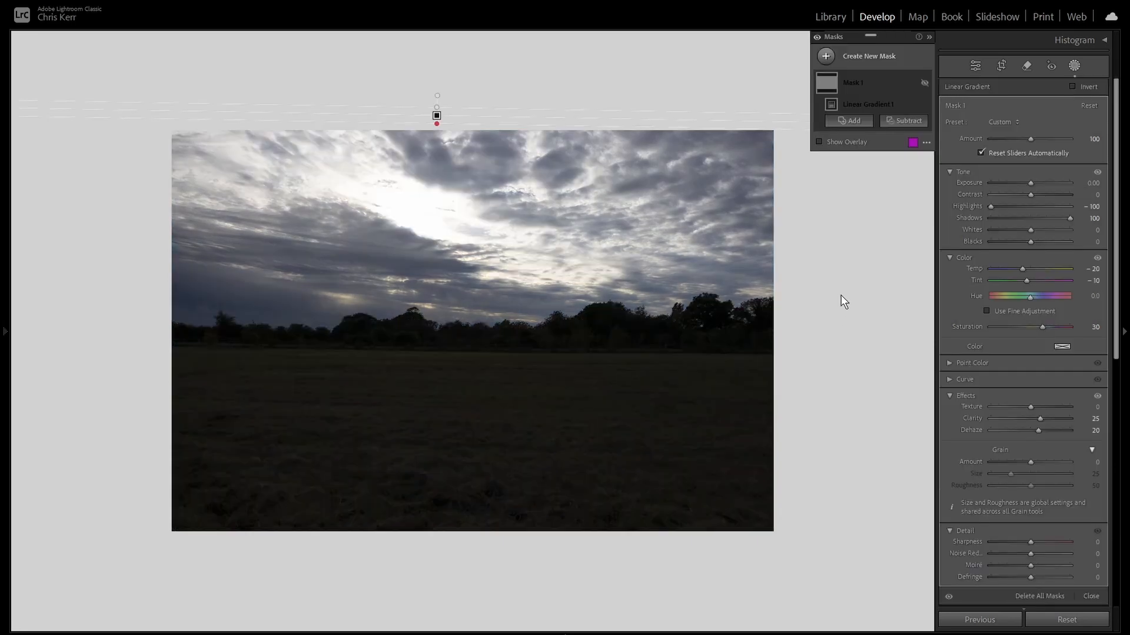
left_click(923, 82)
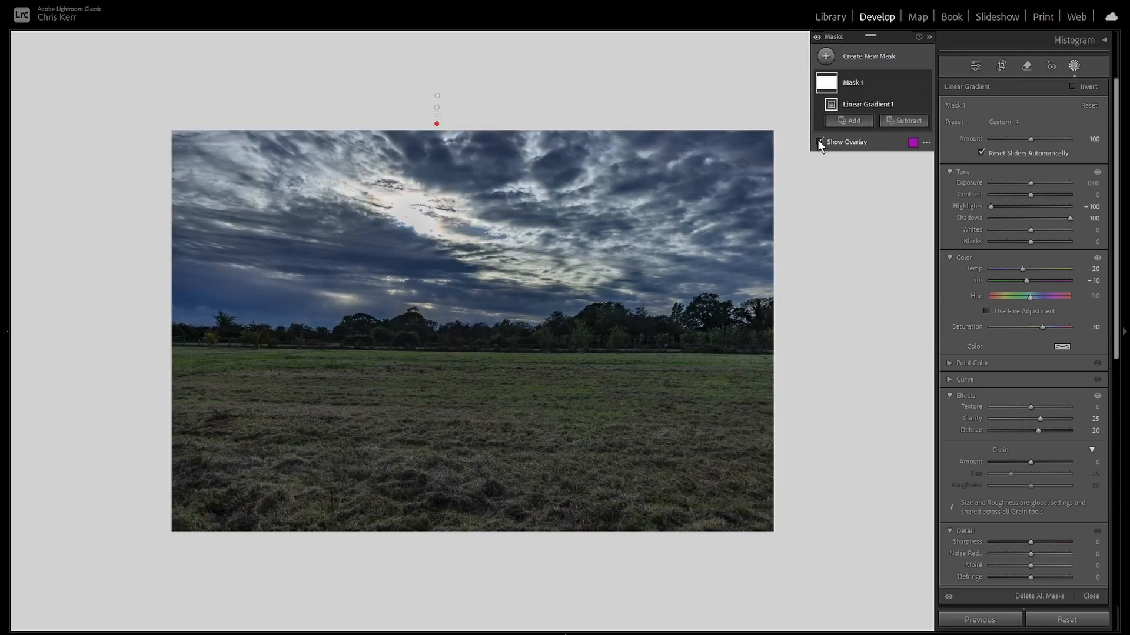
left_click(818, 141)
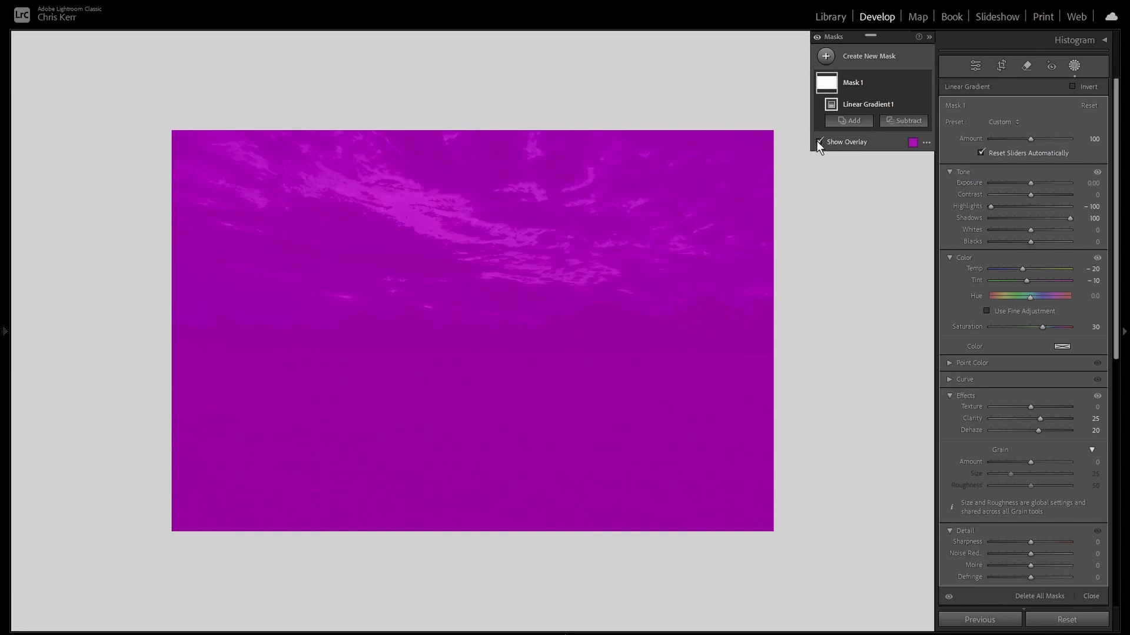
left_click(819, 141)
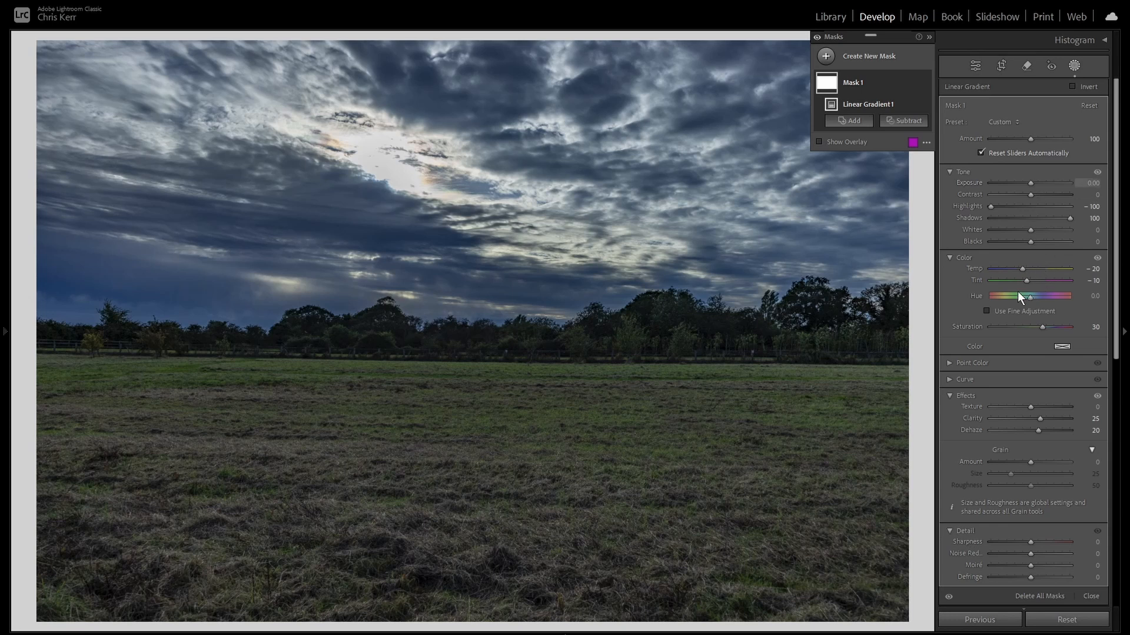
Try Mask 1 at an amount of 200 and reset the amount
mouse_move(884, 70)
left_click_drag(1029, 139, 1080, 144)
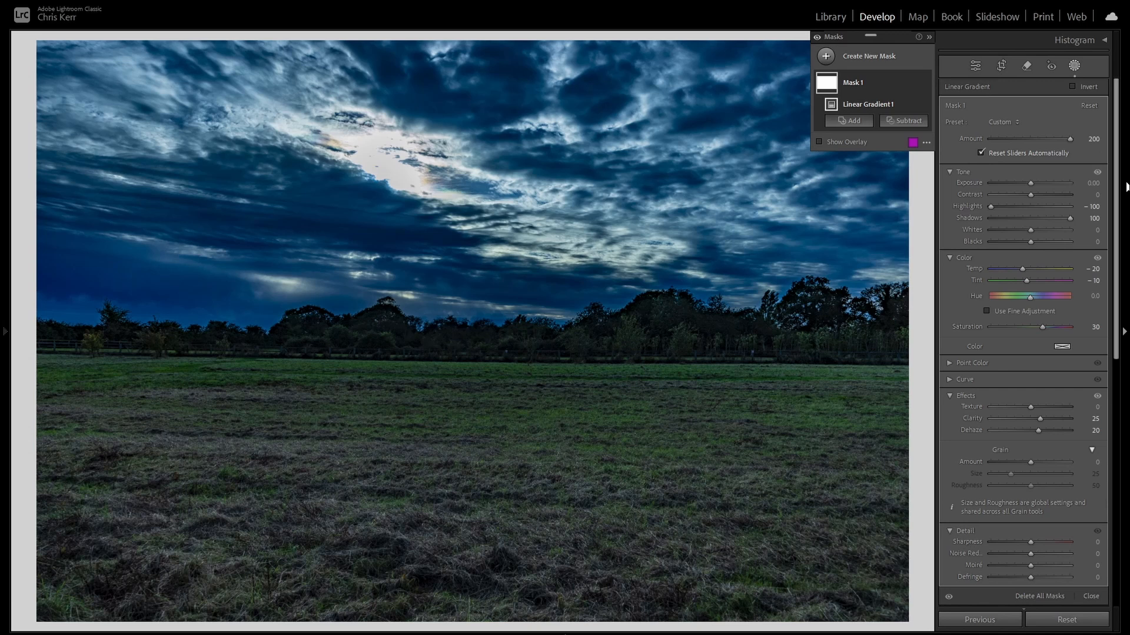
double_click(1072, 139)
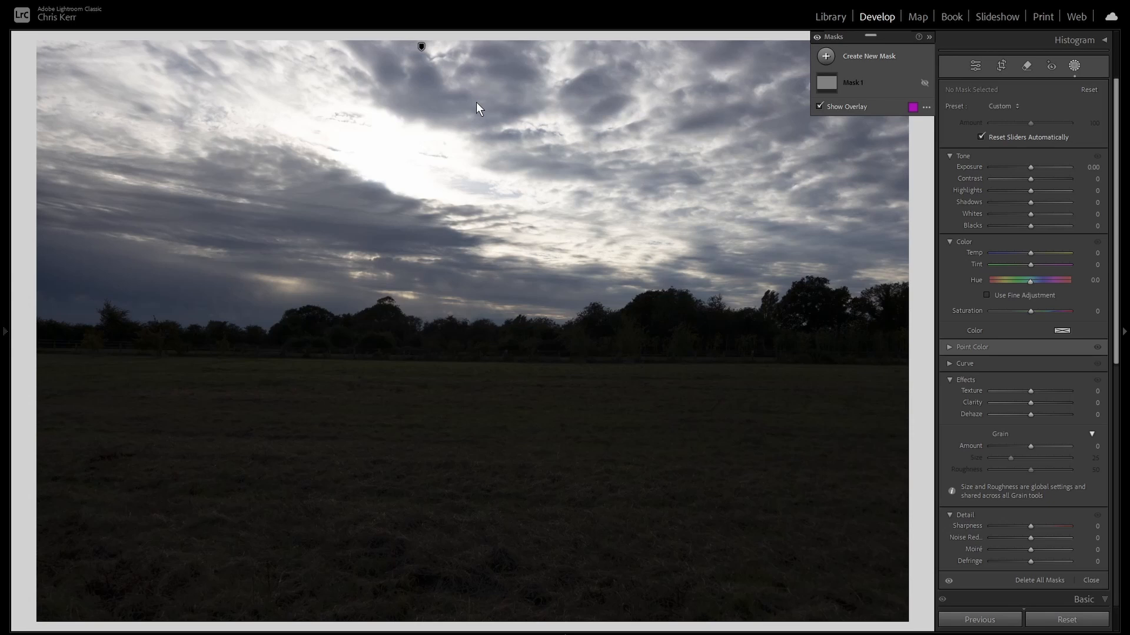
Create a radial gradient mask stretched into a narrow horizontal band along the tree line, and extend its height to the field's edge
key("ctrl+minus")
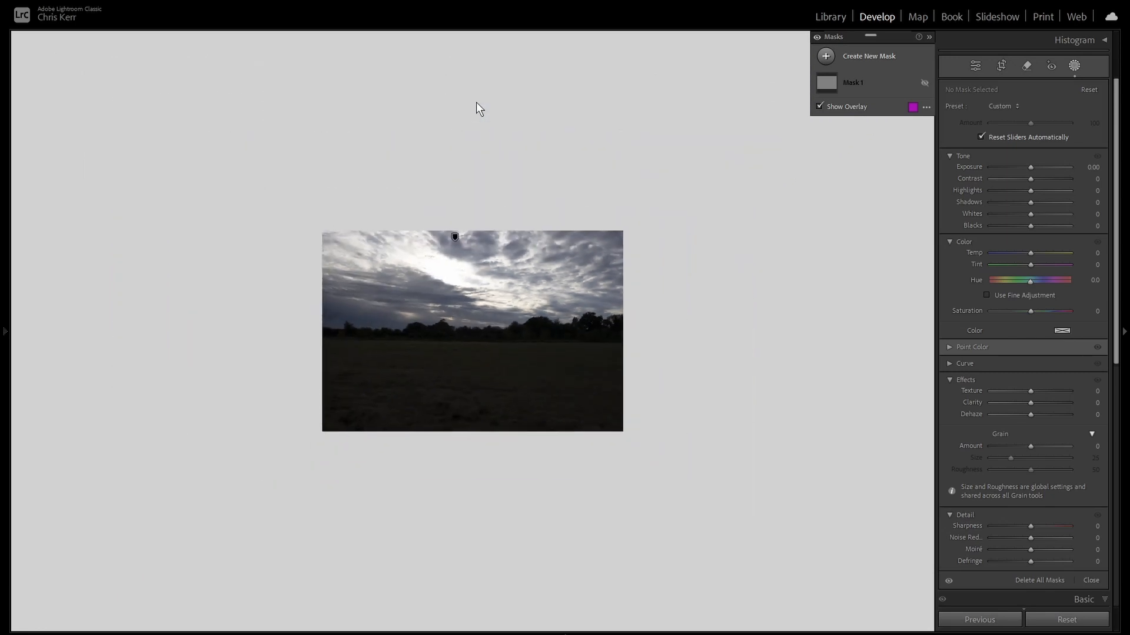
left_click(826, 57)
key("shift+m")
left_click_drag(467, 333, 1015, 337)
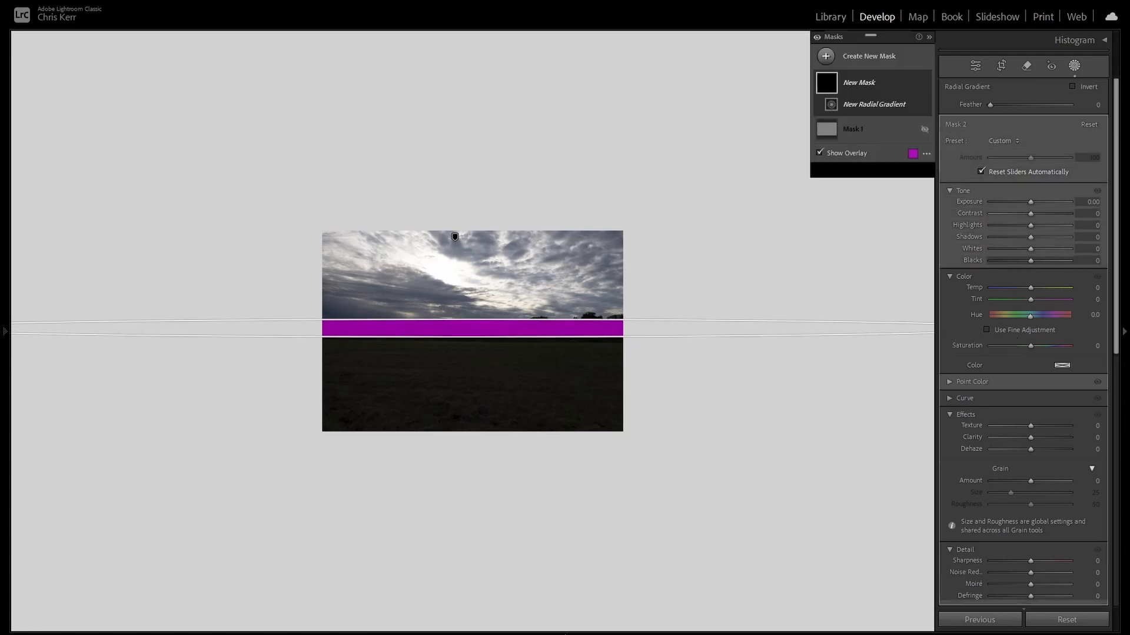
mouse_move(565, 633)
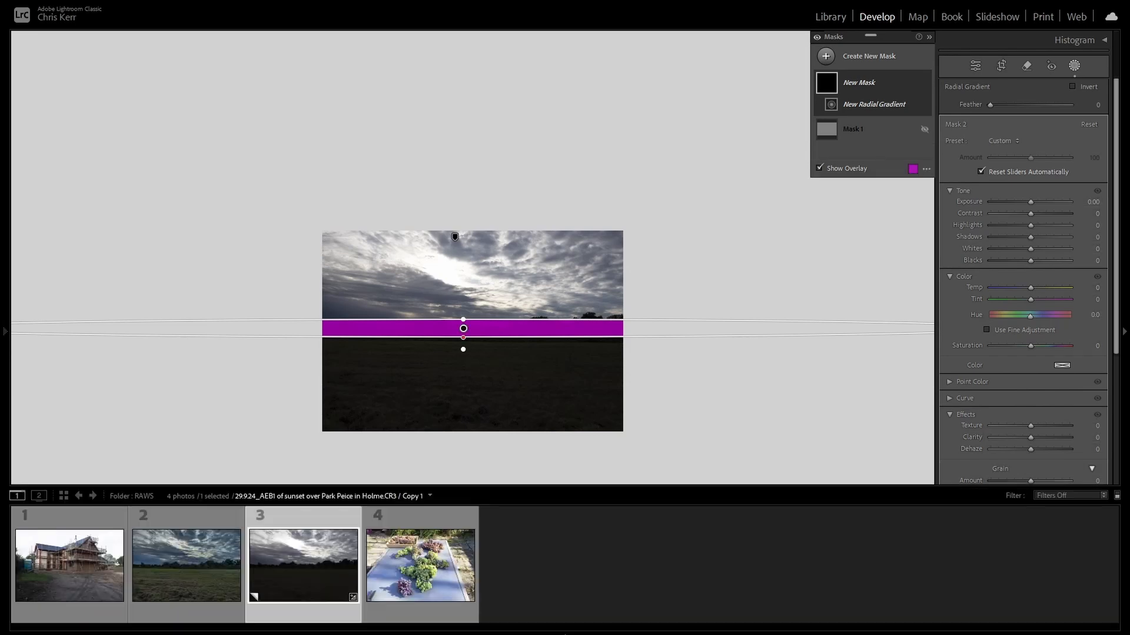
key("ctrl+equal")
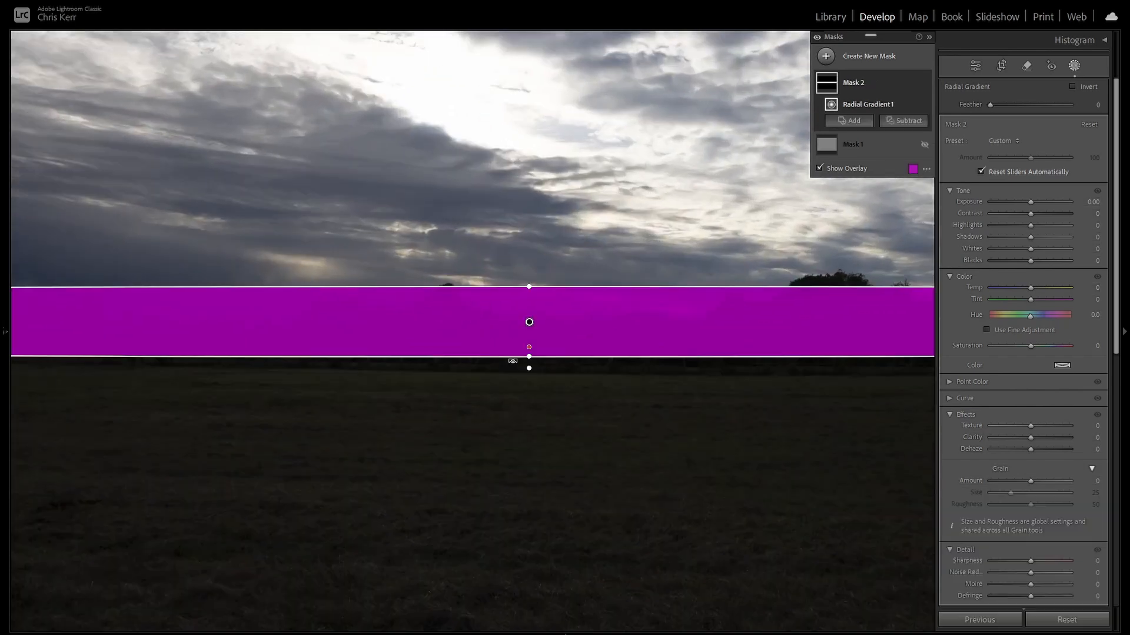
mouse_move(529, 361)
left_mouse_down()
mouse_move(531, 383)
mouse_move(531, 362)
left_mouse_up()
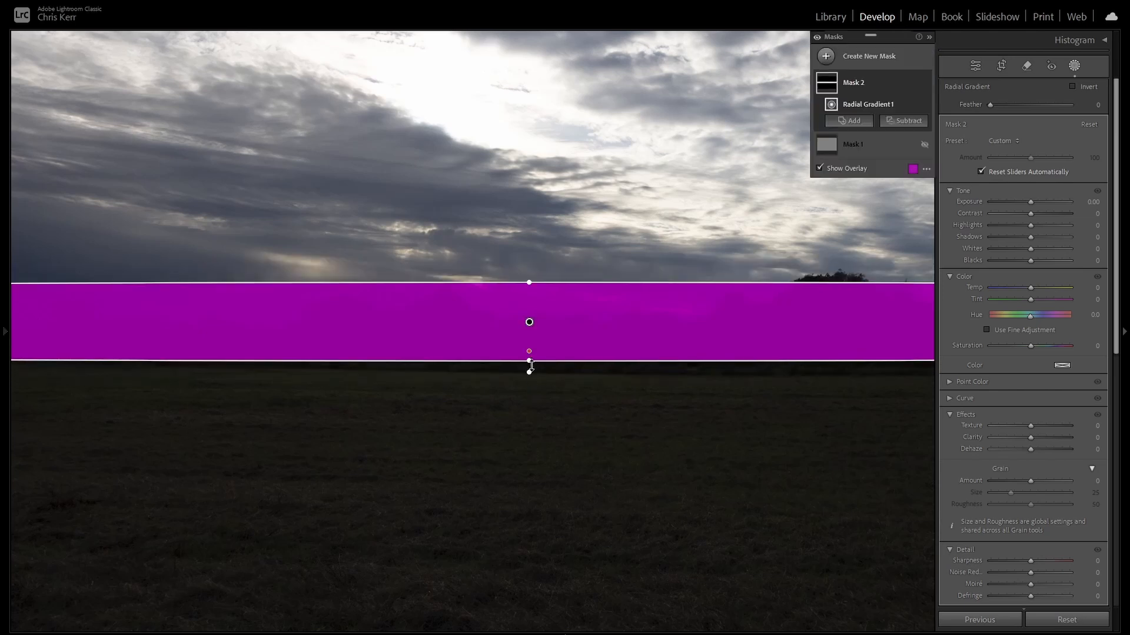
Trim the radial band's height slightly at the field's edge with a feather of 0, and rotate it slightly clockwise
key("alt")
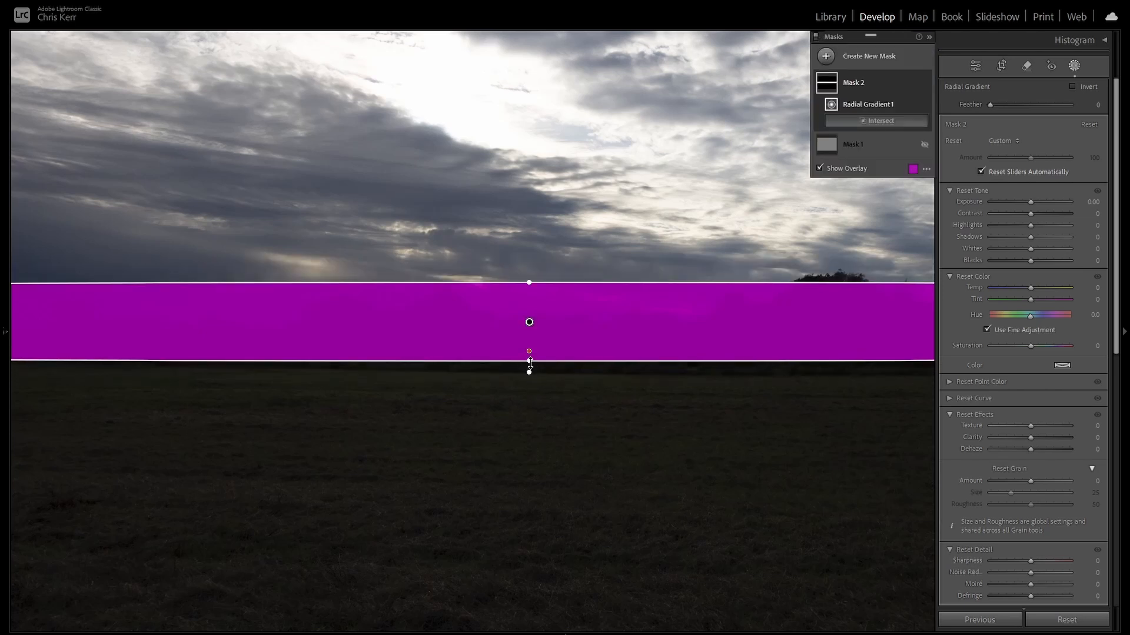
mouse_move(529, 362)
left_mouse_down()
mouse_move(529, 398)
mouse_move(530, 360)
left_mouse_up()
left_click_drag(1014, 103, 988, 109)
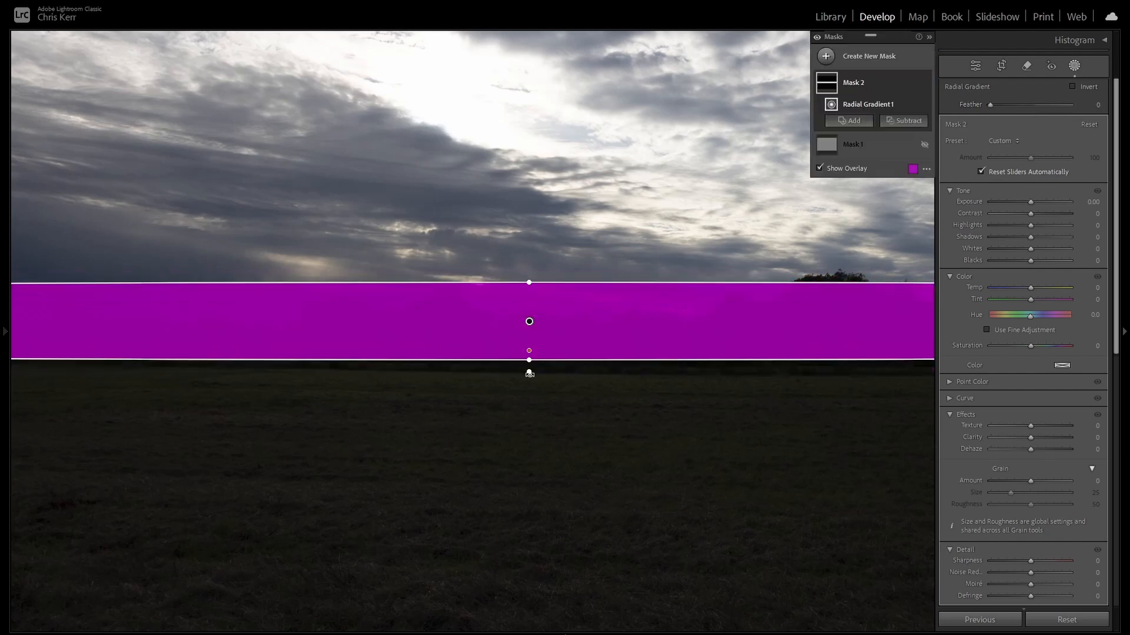
mouse_move(529, 374)
left_mouse_down()
mouse_move(547, 372)
mouse_move(529, 385)
left_mouse_up()
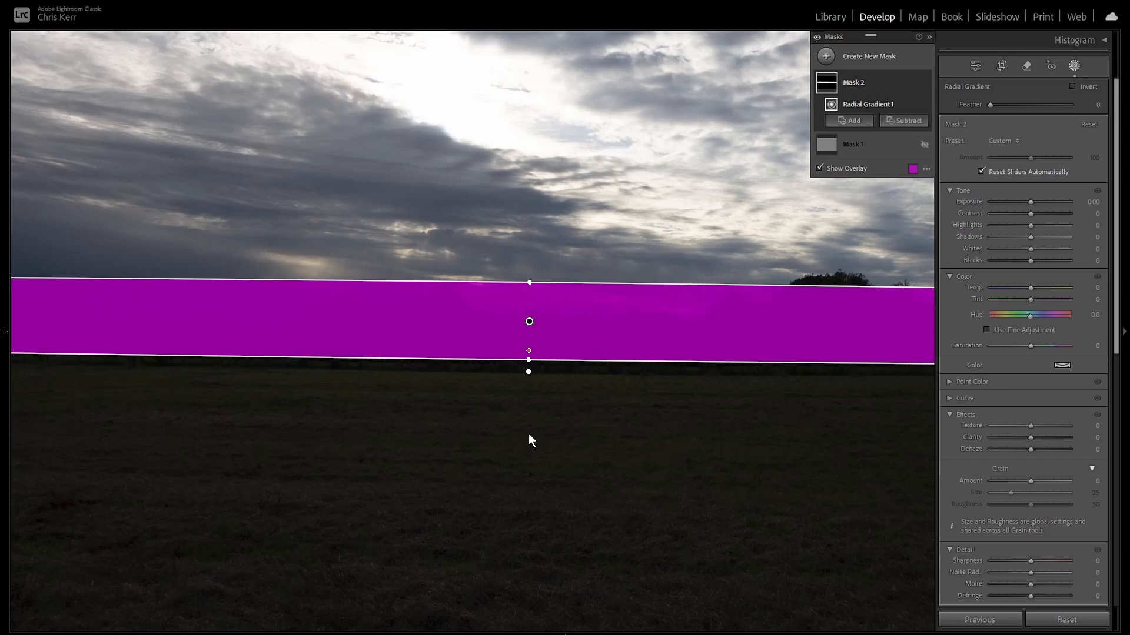
Intersect Mask 2 with a second radial gradient, stretched into a narrow vertical band across the horizontal one and far beyond the photo
key("ctrl+minus")
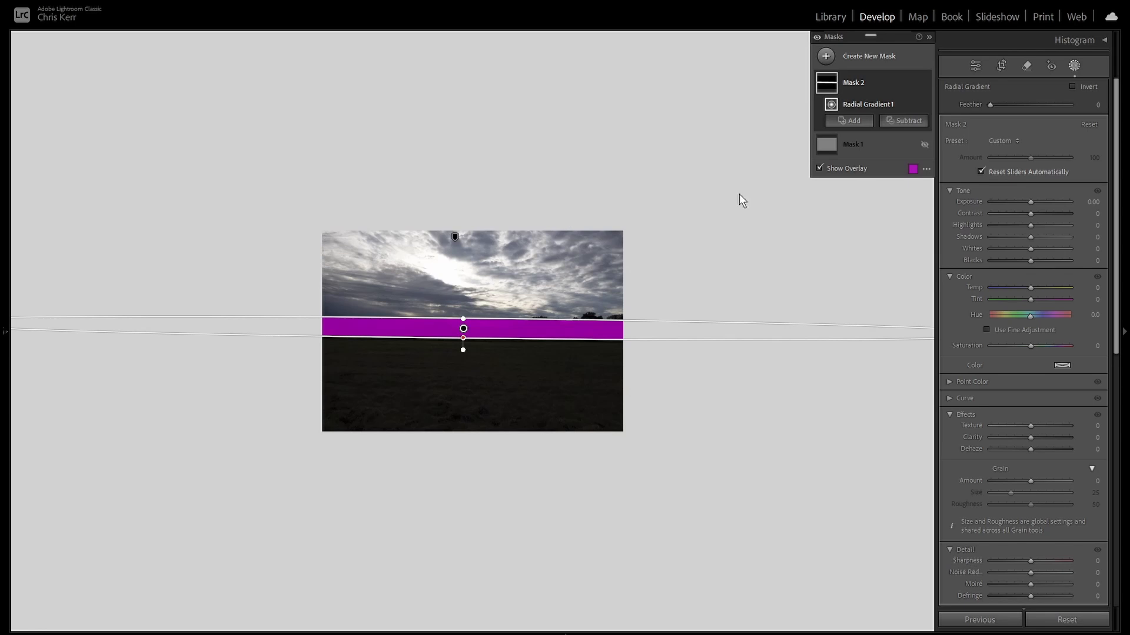
key("alt")
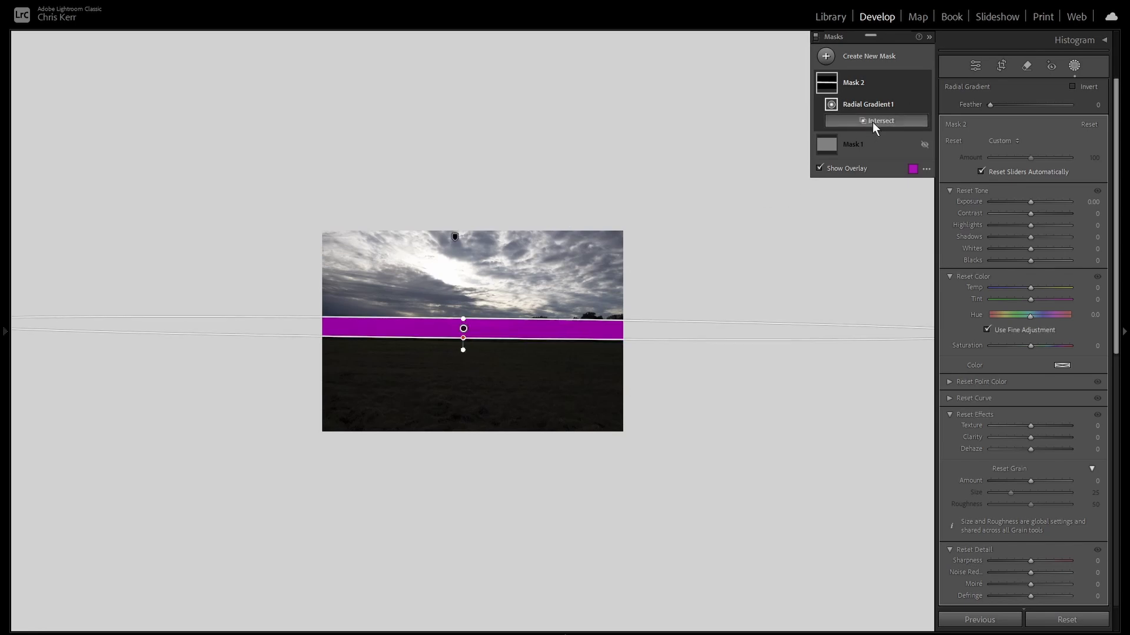
left_click(869, 122)
key("Escape")
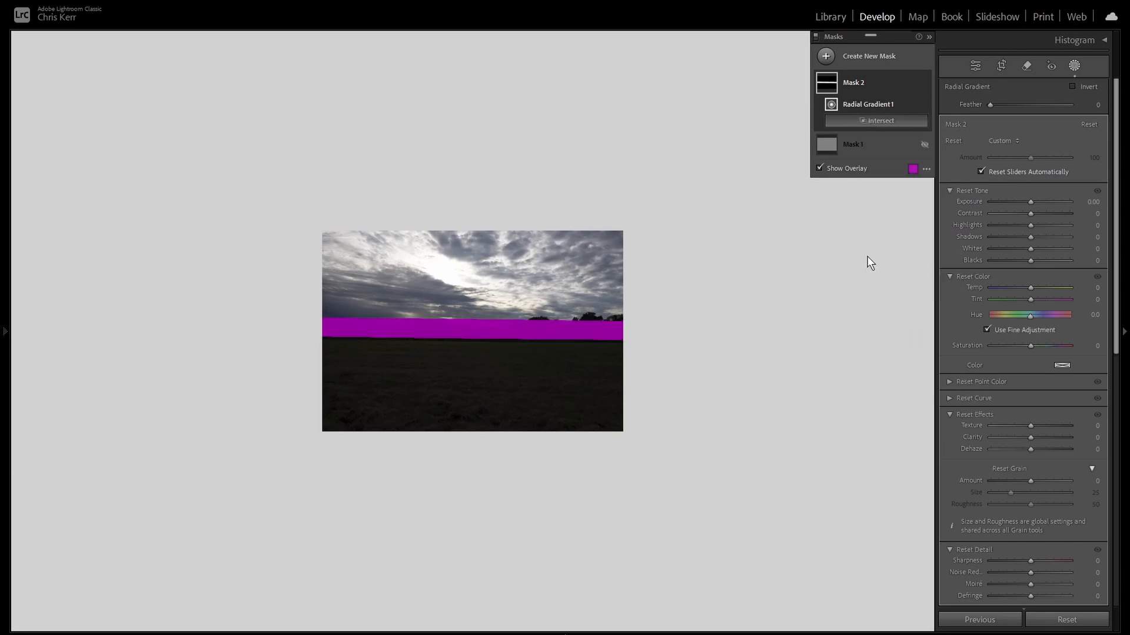
left_click(463, 328)
left_click_drag(476, 332, 462, 174)
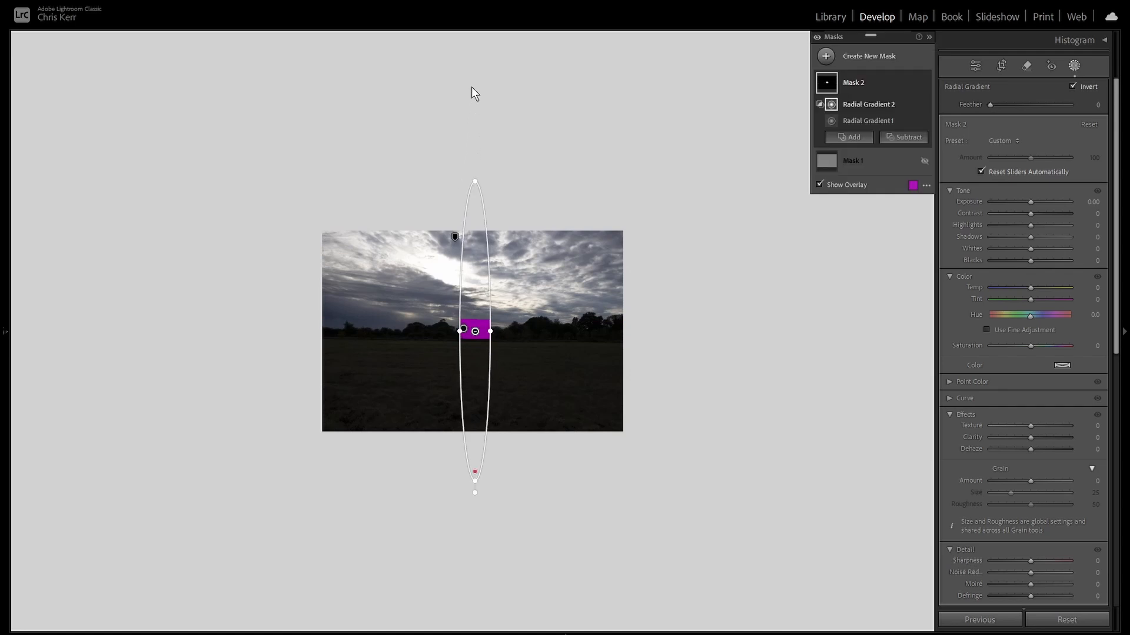
left_click_drag(475, 181, 471, 33)
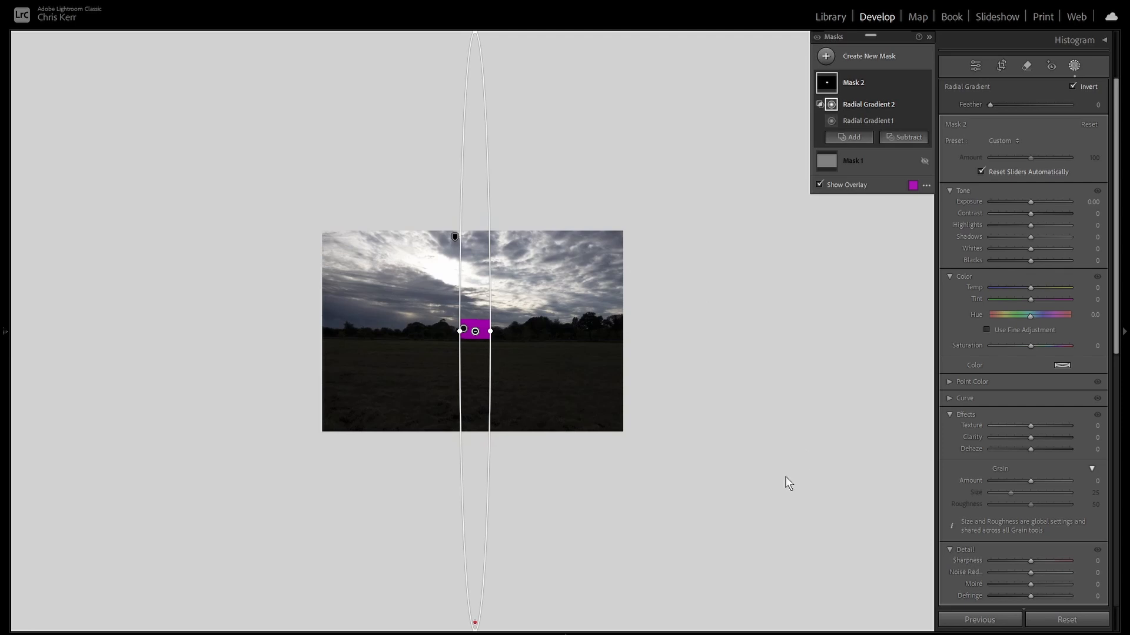
Widen the vertical radial band slightly on both sides, with its feather at 0
key("ctrl+equal")
key("ctrl+equal")
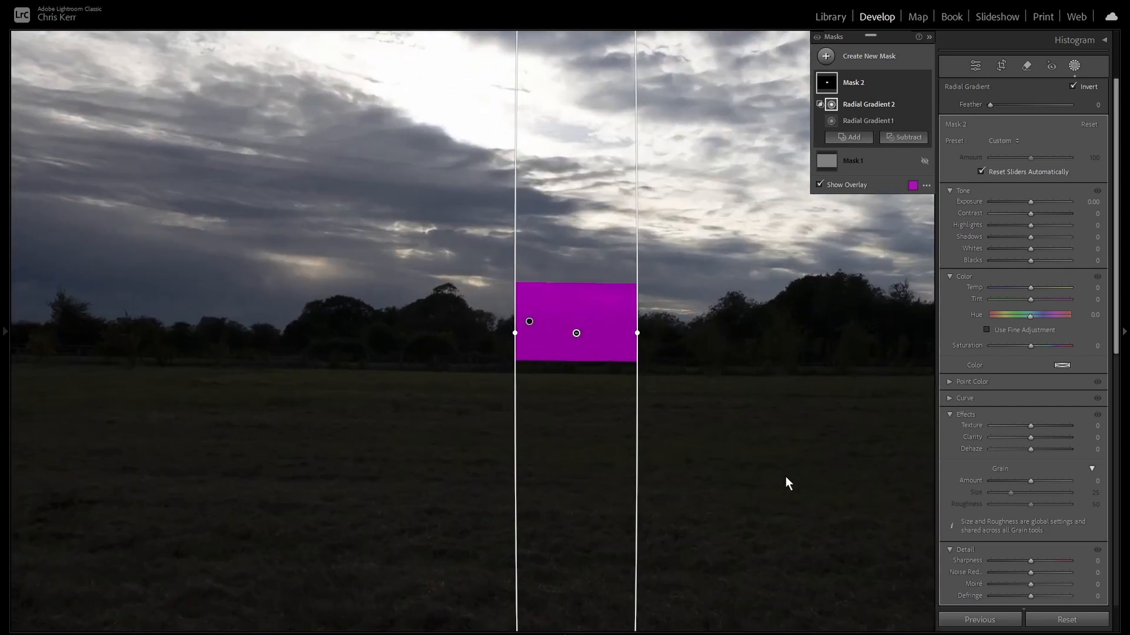
mouse_move(637, 333)
left_mouse_down()
mouse_move(739, 335)
mouse_move(613, 342)
mouse_move(641, 337)
left_mouse_up()
mouse_move(991, 104)
left_mouse_down()
mouse_move(1031, 108)
mouse_move(975, 114)
left_mouse_up()
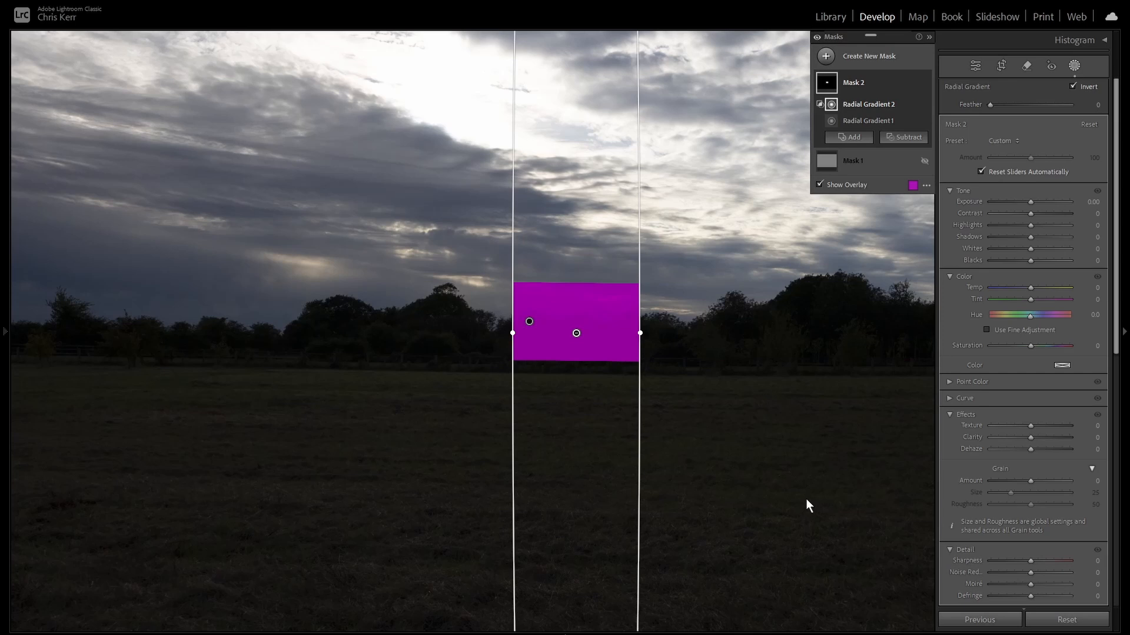
Rotate both radial gradients of Mask 2 so that their intersection forms a slanted parallelogram over the tree line
left_click(626, 277)
left_click(593, 306)
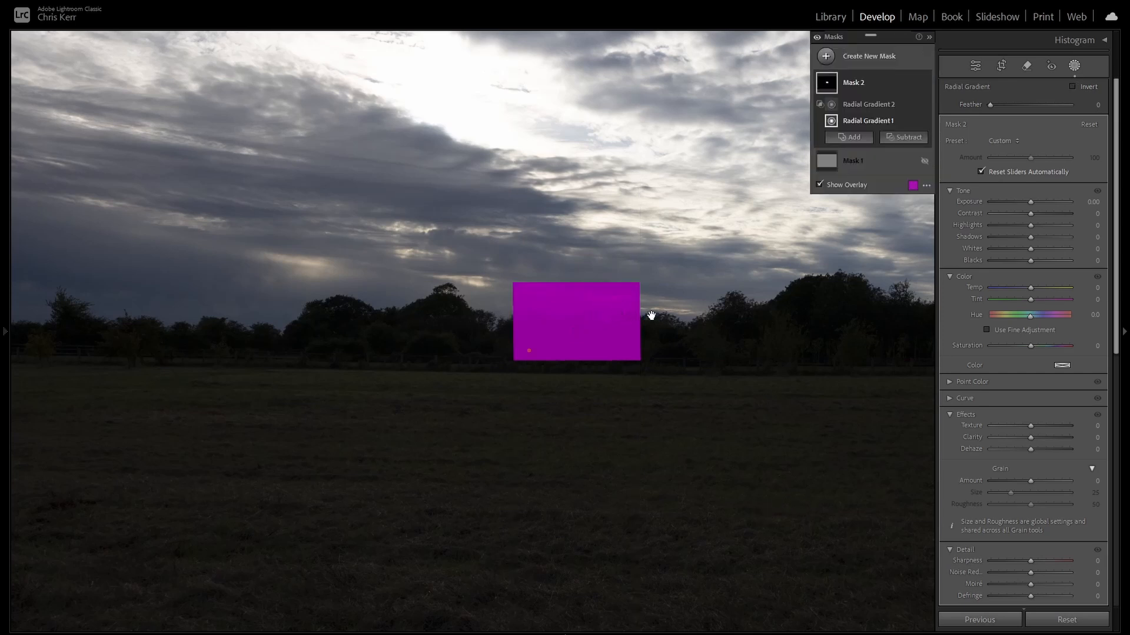
left_click(847, 121)
left_click_drag(719, 271, 600, 371)
key("apostrophe")
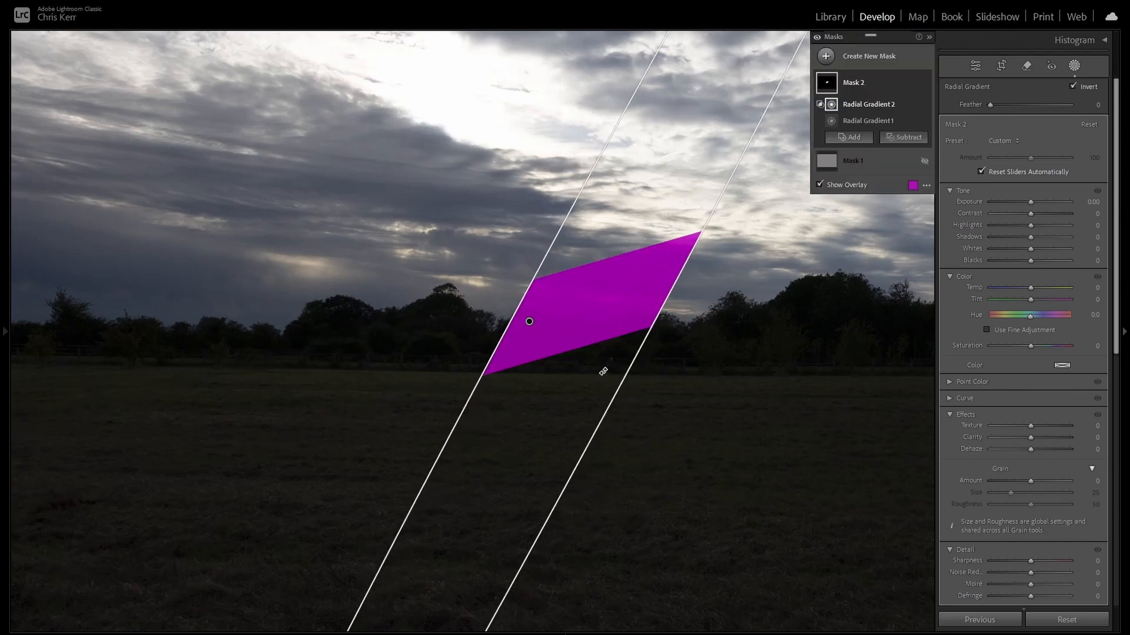